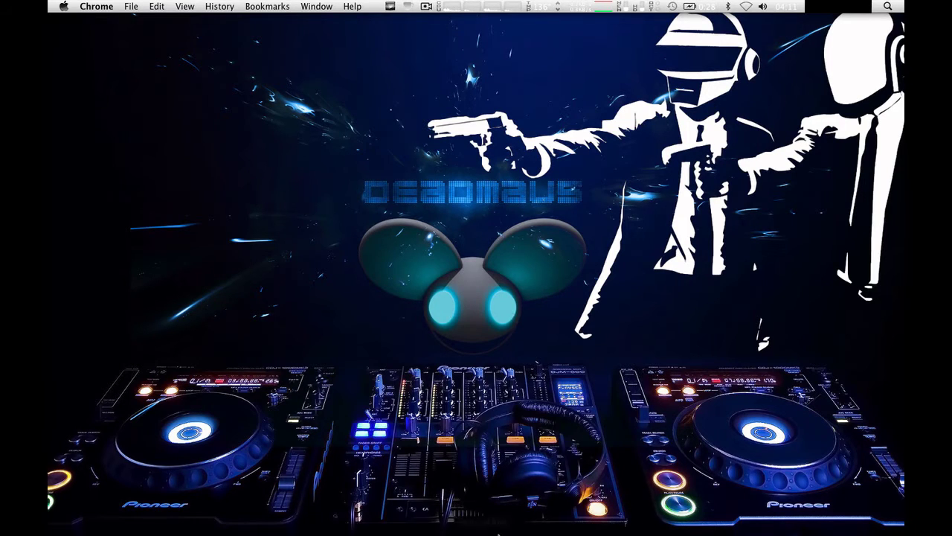
Bring up Chrome and scroll through the Obsidian Menu Bar entry on maxthemes.com.
{"action": "mouse_move", "coordinate": [480, 525]}
{"action": "mouse_move", "coordinate": [407, 533]}
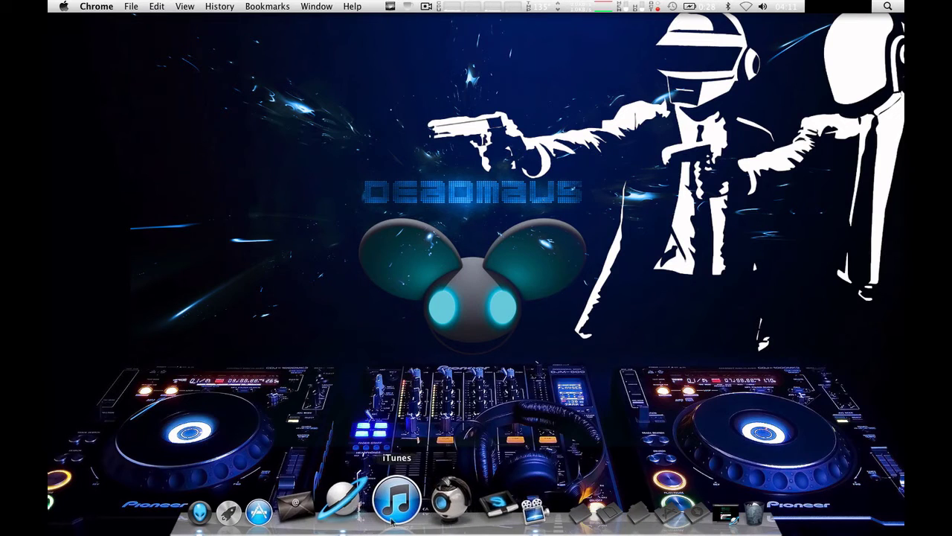
{"action": "left_click", "coordinate": [367, 497]}
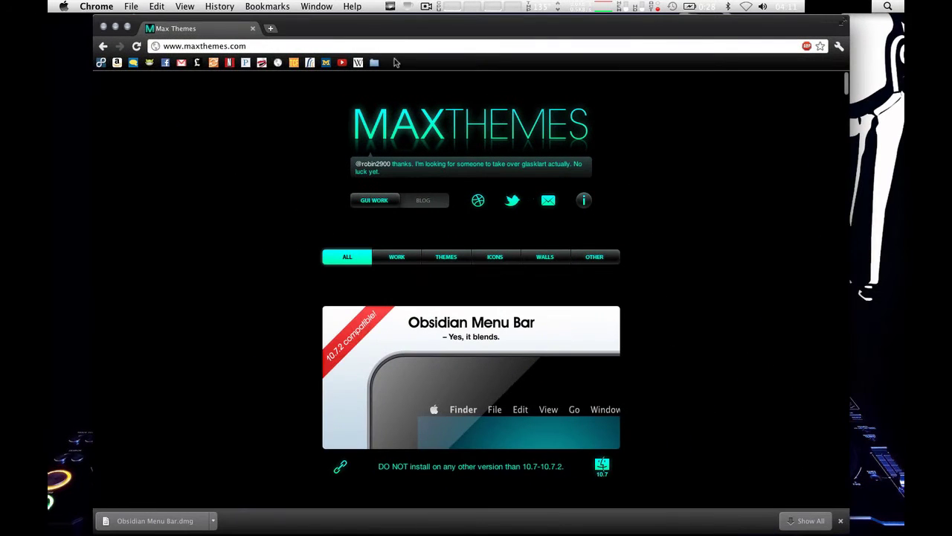
{"action": "left_click", "coordinate": [235, 44]}
{"action": "left_click", "coordinate": [279, 121]}
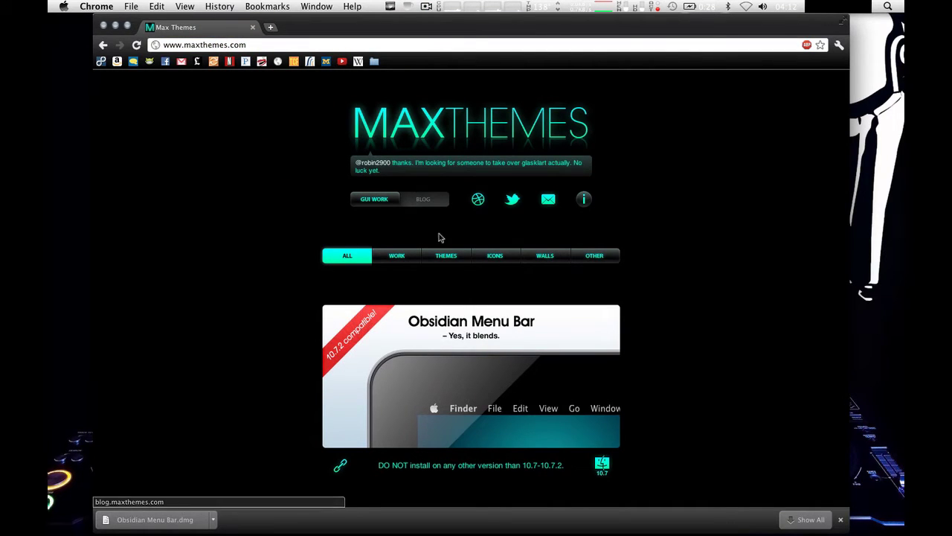
{"action": "scroll", "coordinate": [447, 238], "scroll_direction": "down", "scroll_amount": 2}
{"action": "scroll", "coordinate": [452, 244], "scroll_direction": "up", "scroll_amount": 1}
{"action": "scroll", "coordinate": [452, 244], "scroll_direction": "down", "scroll_amount": 4}
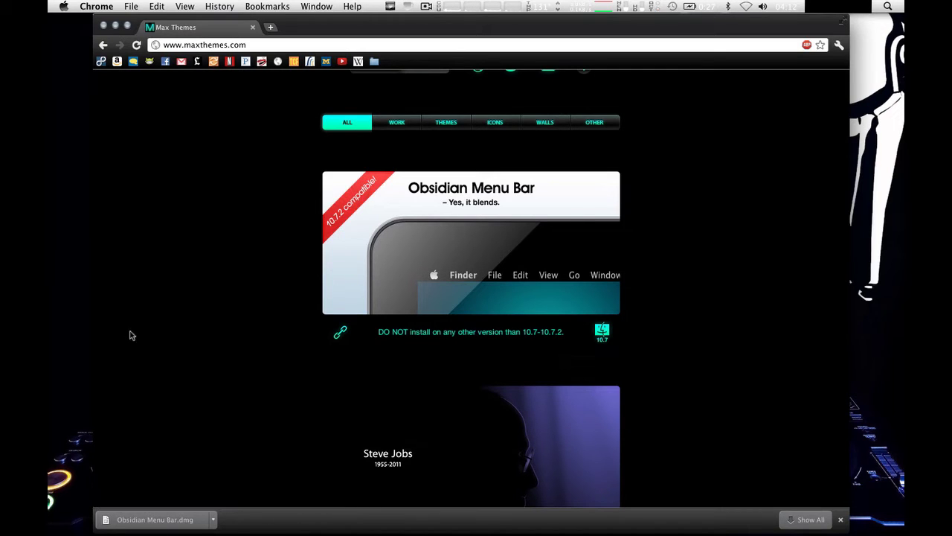
Minimise Chrome and mount Obsidian Menu Bar.dmg from the Downloads stack.
{"action": "left_click", "coordinate": [115, 26]}
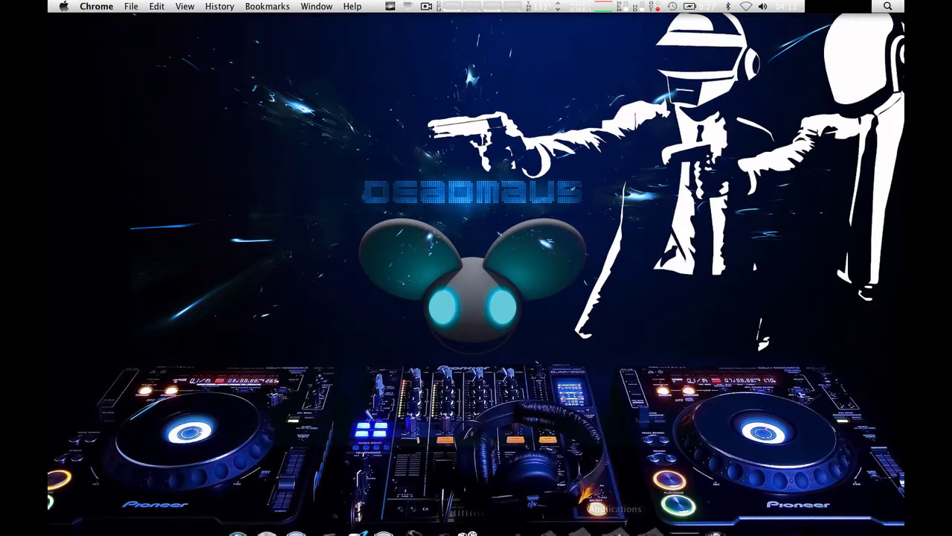
{"action": "left_click", "coordinate": [655, 519]}
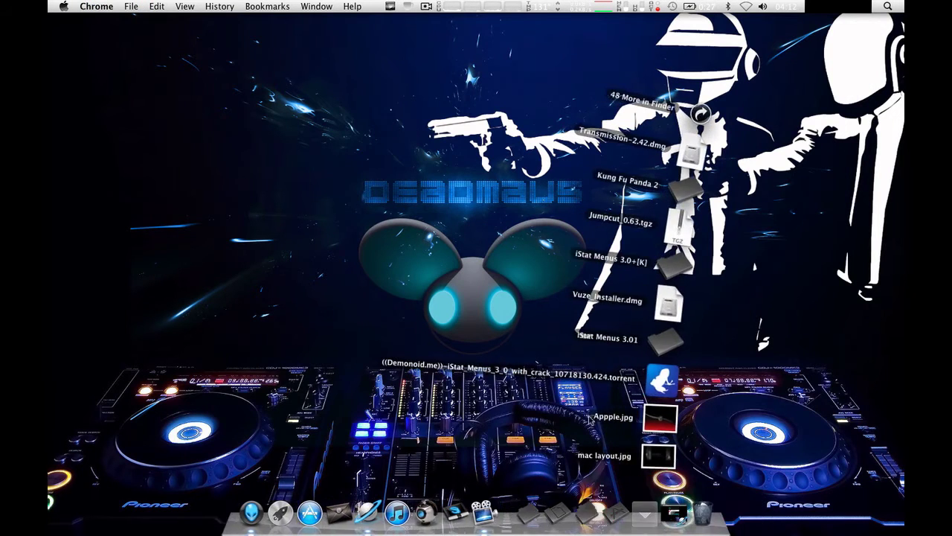
{"action": "left_click", "coordinate": [453, 359]}
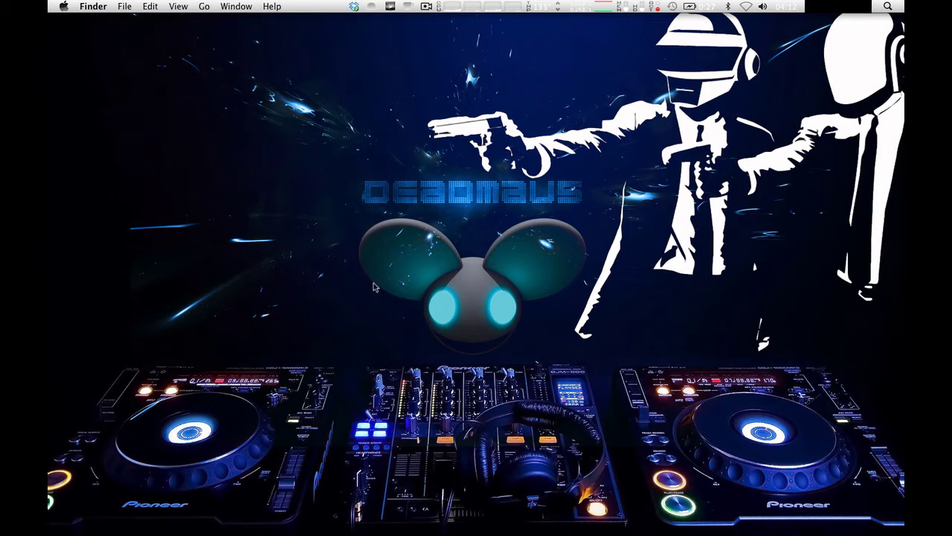
{"action": "left_click", "coordinate": [272, 48]}
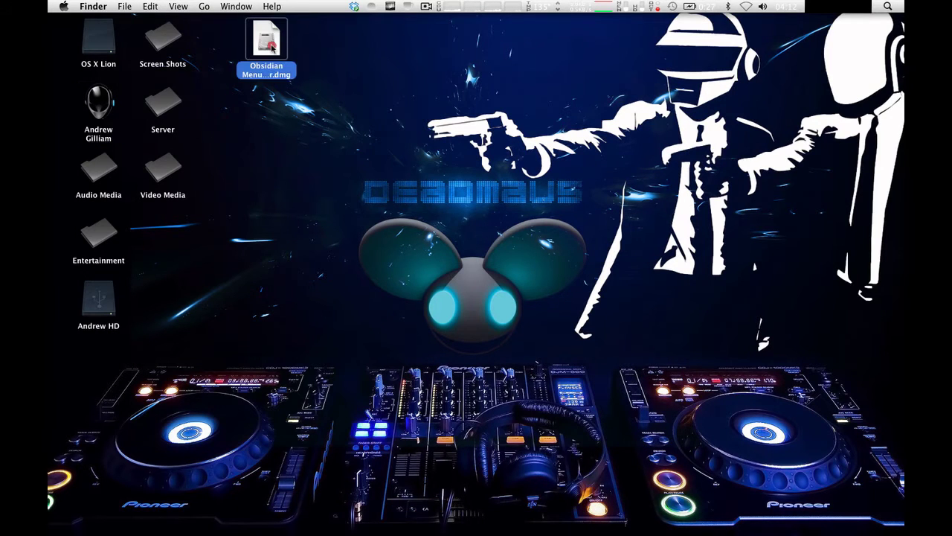
{"action": "double_click", "coordinate": [272, 48]}
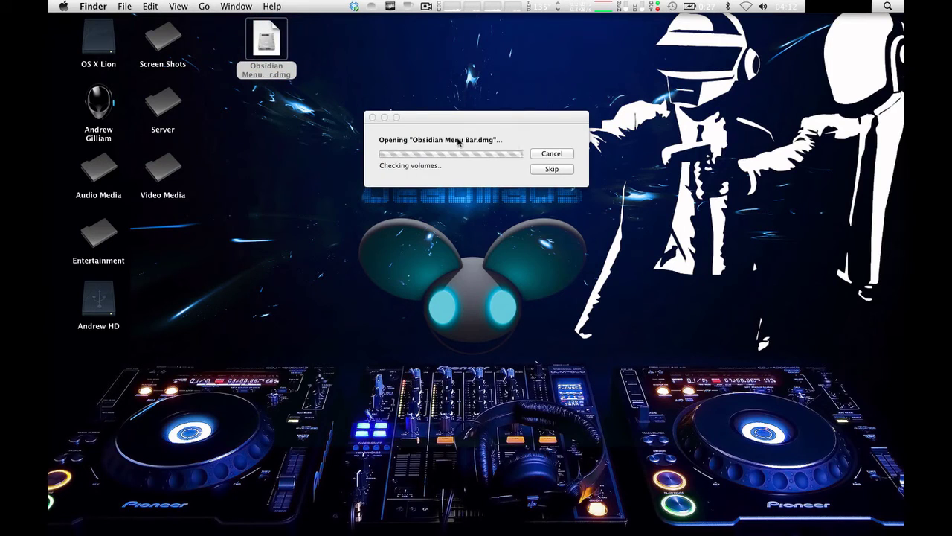
{"action": "left_click_drag", "start_coordinate": [475, 120], "coordinate": [469, 115]}
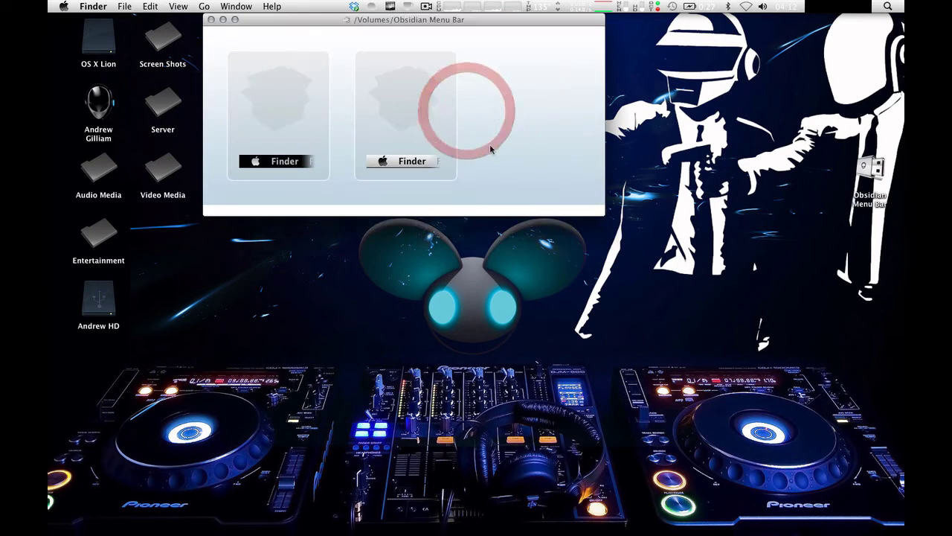
{"action": "left_click_drag", "start_coordinate": [337, 21], "coordinate": [400, 124]}
Select the Obsidian Menu Bar and Restore OS X Menu Bar packages in turn.
{"action": "left_click", "coordinate": [346, 208]}
{"action": "left_click", "coordinate": [468, 210]}
{"action": "left_click", "coordinate": [359, 206]}
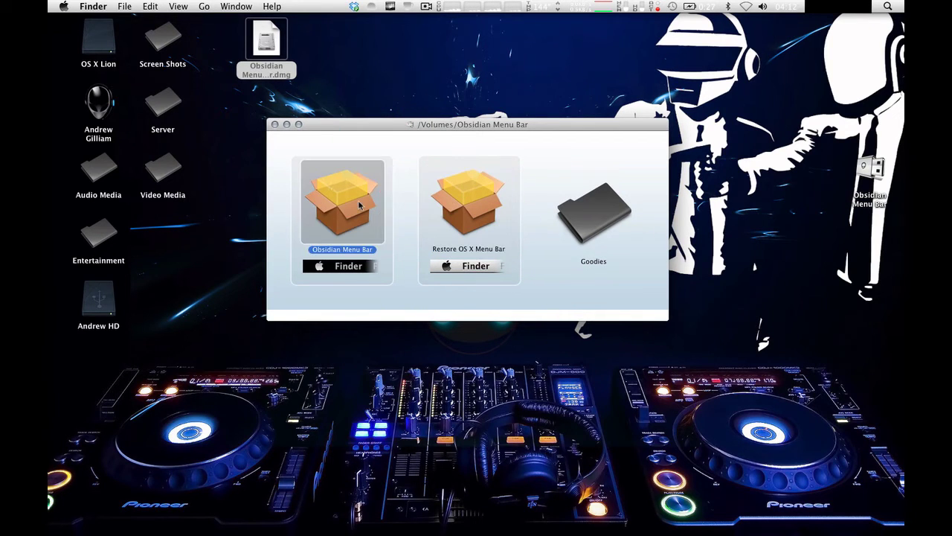
{"action": "left_click", "coordinate": [495, 210]}
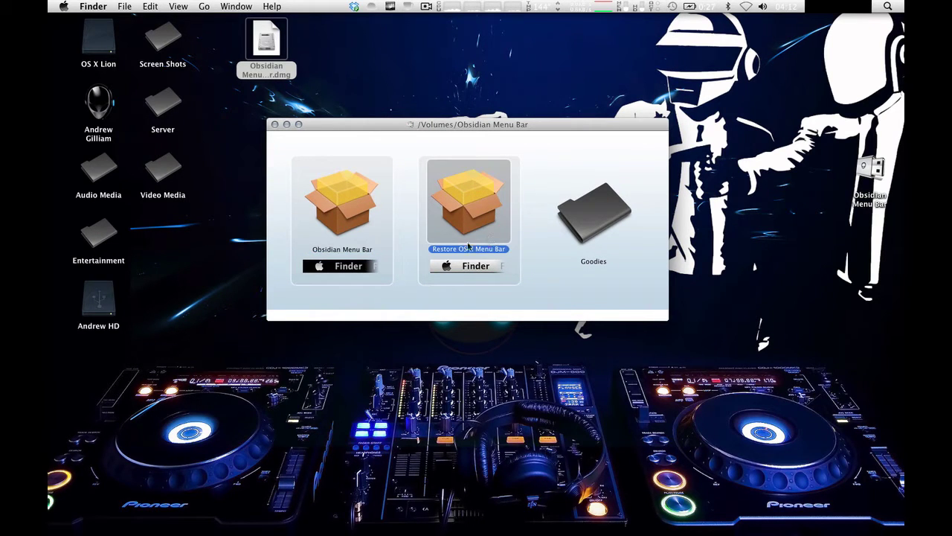
{"action": "left_click", "coordinate": [346, 208]}
{"action": "left_click", "coordinate": [457, 209]}
{"action": "left_click", "coordinate": [327, 208]}
{"action": "left_click", "coordinate": [459, 198]}
Open the Goodies folder, view Wallpaper Template 2560x1440.psd, then close Goodies.
{"action": "double_click", "coordinate": [562, 218]}
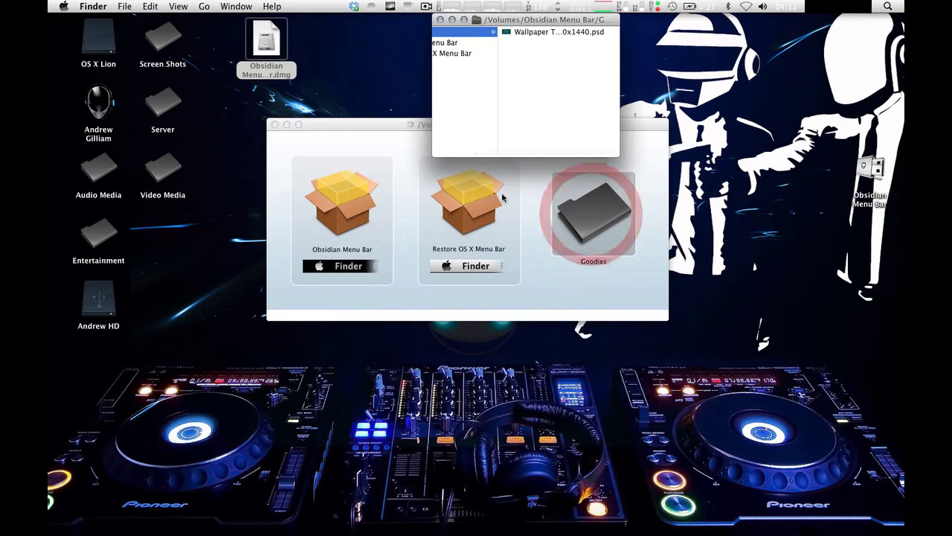
{"action": "left_click", "coordinate": [551, 32]}
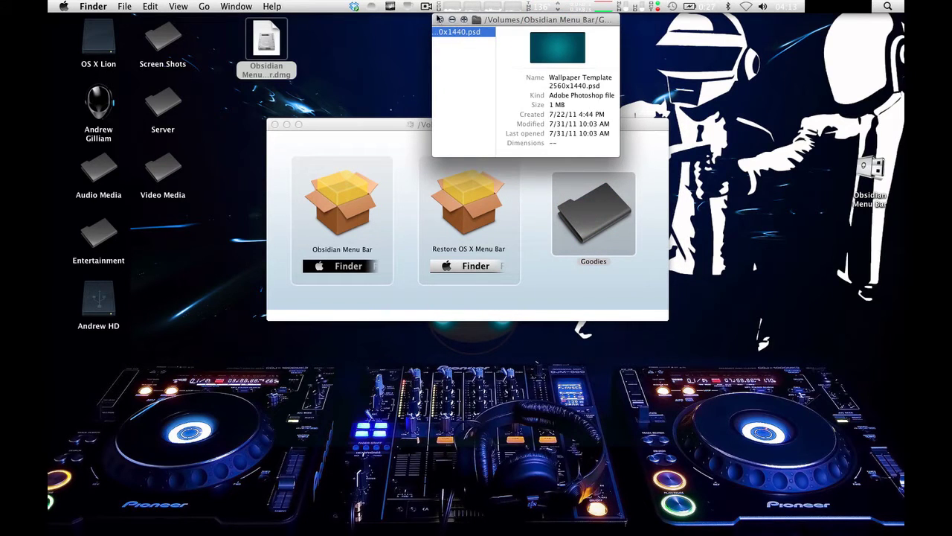
{"action": "left_click", "coordinate": [440, 19]}
Launch the Obsidian Menu Bar installer and agree to its licence.
{"action": "left_click", "coordinate": [411, 137]}
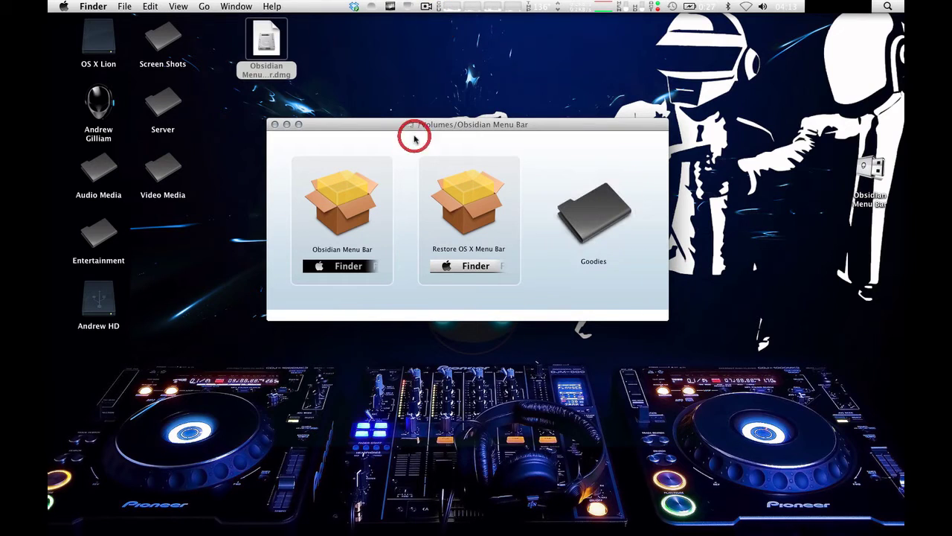
{"action": "double_click", "coordinate": [359, 191]}
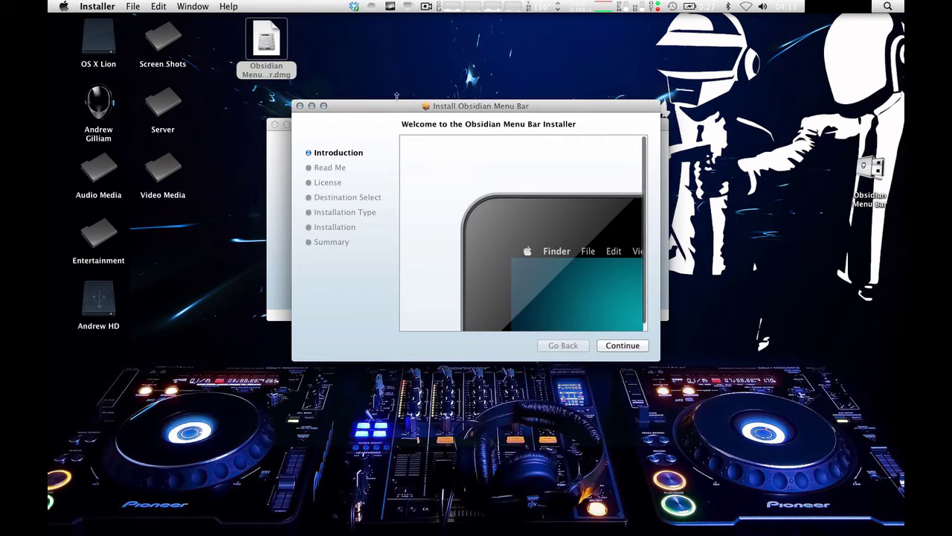
{"action": "left_click_drag", "start_coordinate": [396, 105], "coordinate": [418, 127]}
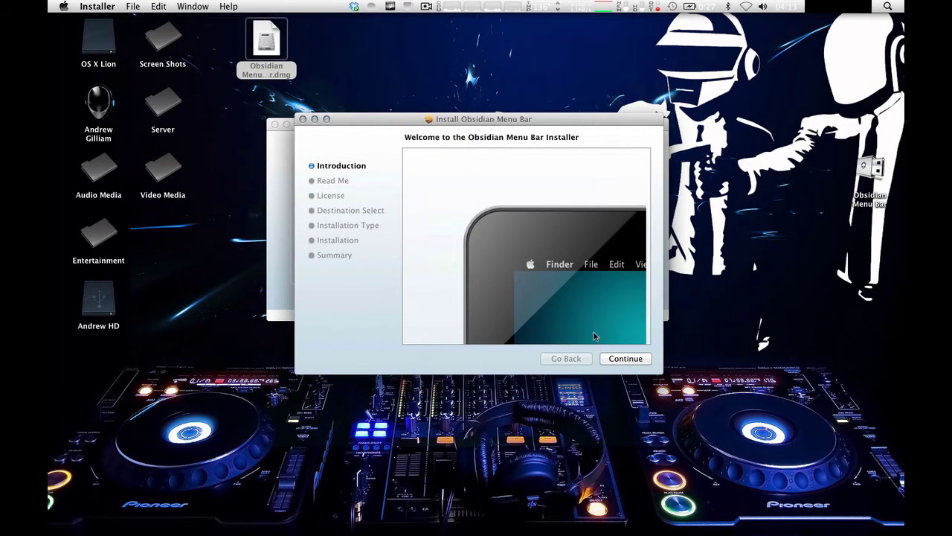
{"action": "left_click", "coordinate": [611, 355]}
{"action": "left_click", "coordinate": [616, 358]}
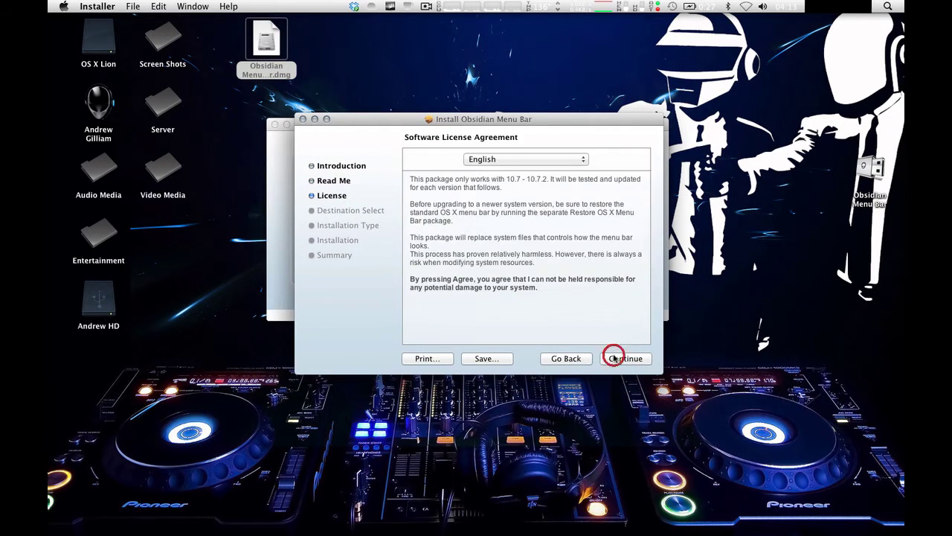
{"action": "left_click", "coordinate": [622, 361]}
{"action": "left_click", "coordinate": [581, 212]}
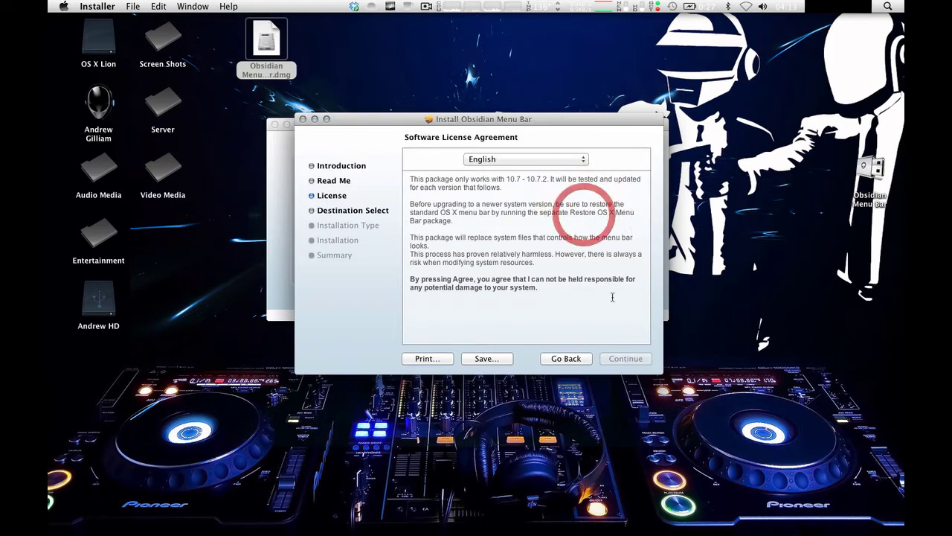
Start the installation and authenticate with the administrator password, re-entering it once.
{"action": "left_click", "coordinate": [610, 358]}
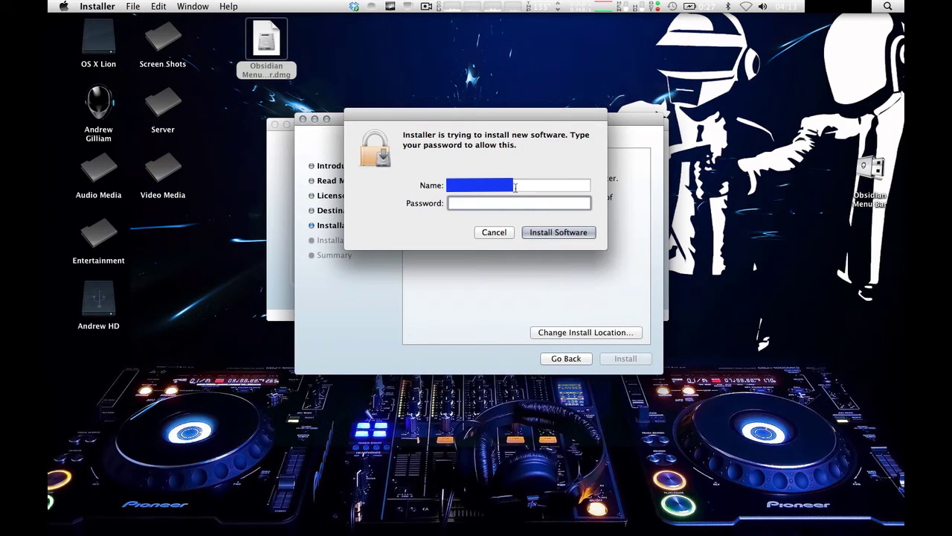
{"action": "type", "text": "*************"}
{"action": "key", "text": "Return"}
{"action": "type", "text": "************"}
{"action": "key", "text": "Return"}
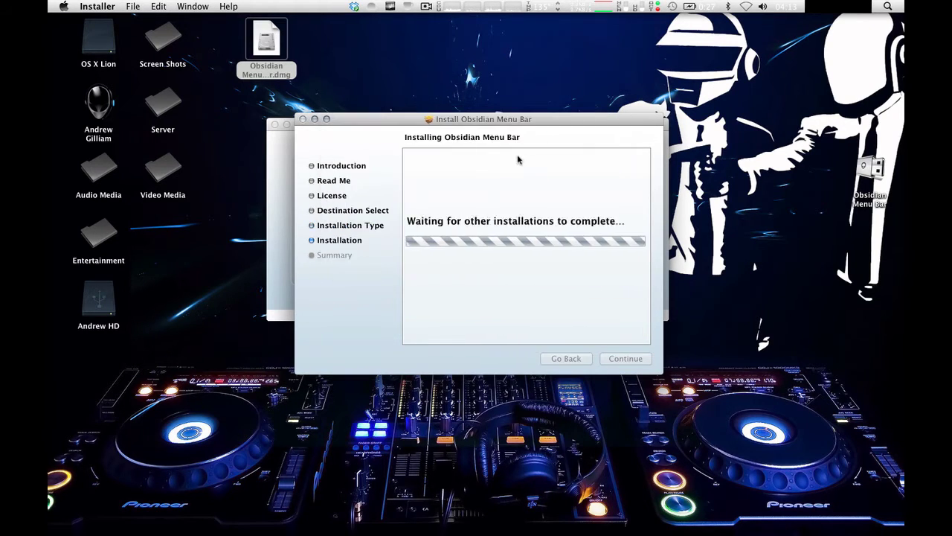
{"action": "left_click_drag", "start_coordinate": [503, 127], "coordinate": [482, 117]}
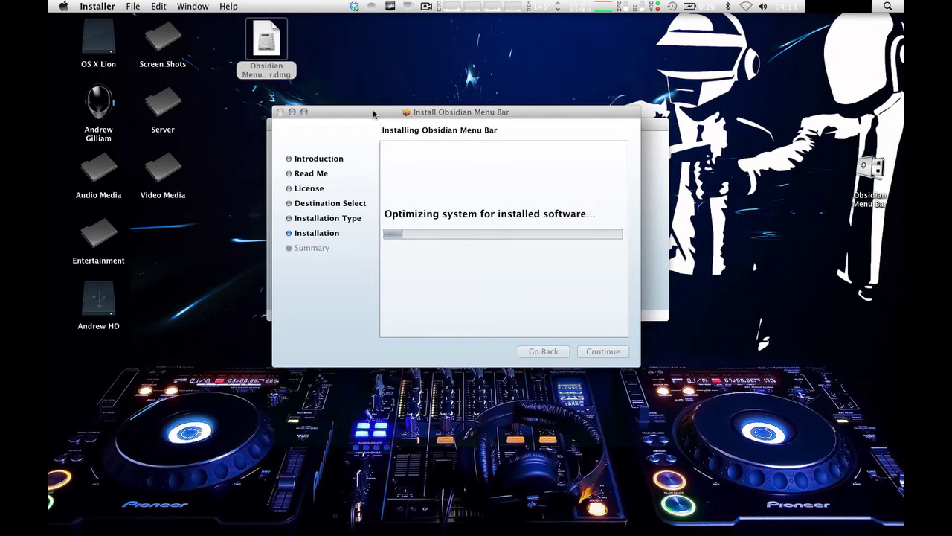
{"action": "mouse_move", "coordinate": [520, 533]}
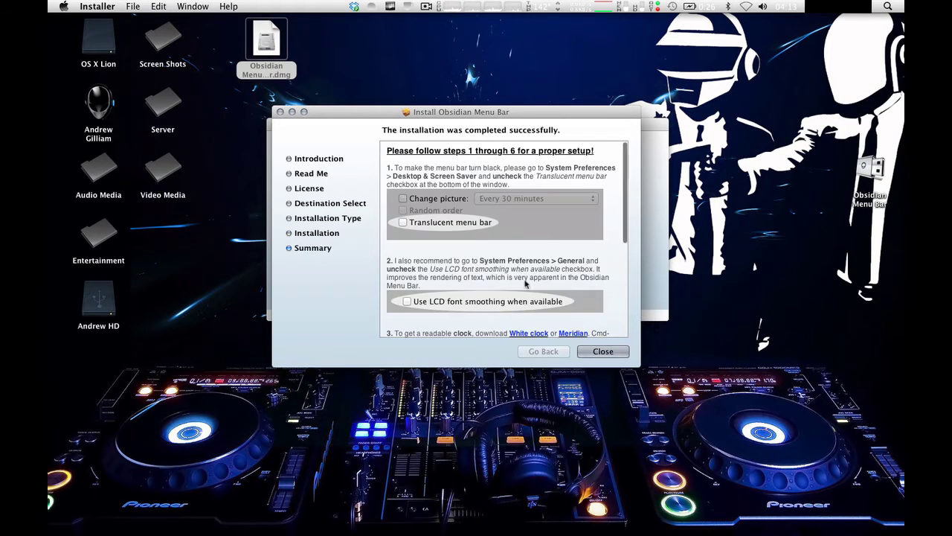
Scroll through the Summary page's six setup steps for the black menu bar.
{"action": "scroll", "coordinate": [501, 264], "scroll_direction": "down", "scroll_amount": 3}
{"action": "scroll", "coordinate": [497, 260], "scroll_direction": "up", "scroll_amount": 3}
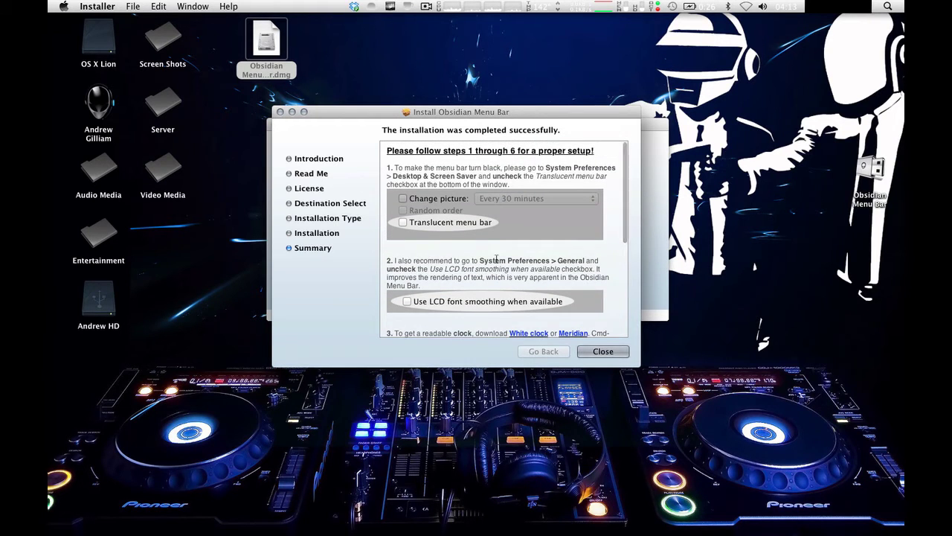
{"action": "scroll", "coordinate": [496, 259], "scroll_direction": "down", "scroll_amount": 5}
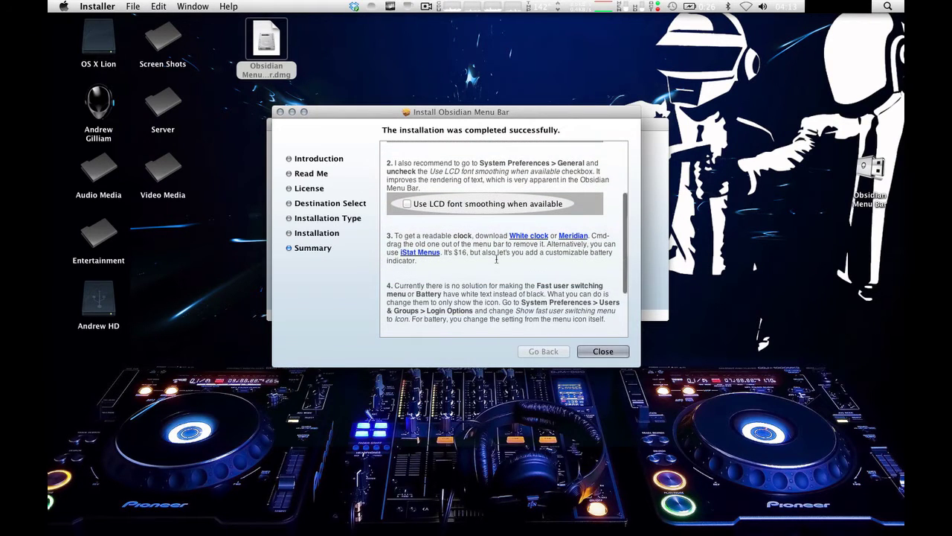
{"action": "scroll", "coordinate": [496, 259], "scroll_direction": "down", "scroll_amount": 2}
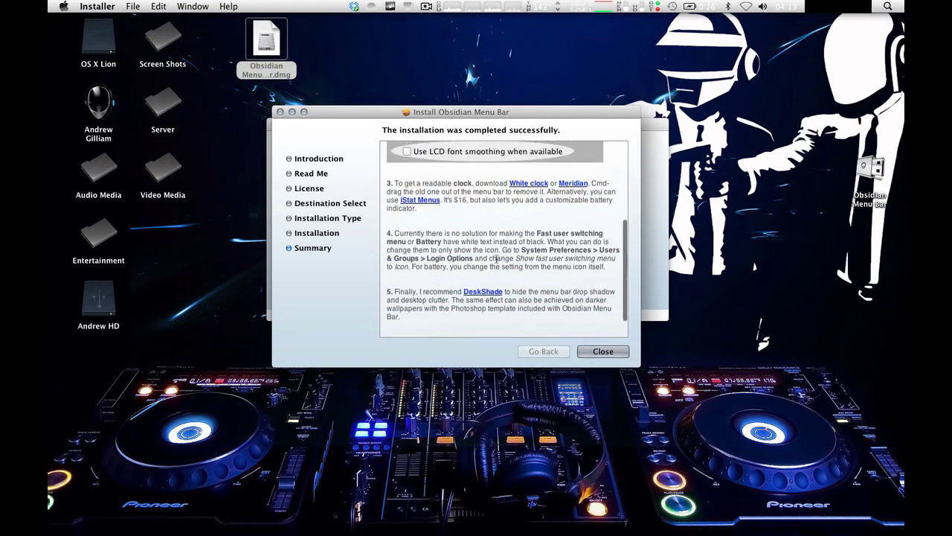
{"action": "scroll", "coordinate": [496, 259], "scroll_direction": "up", "scroll_amount": 6}
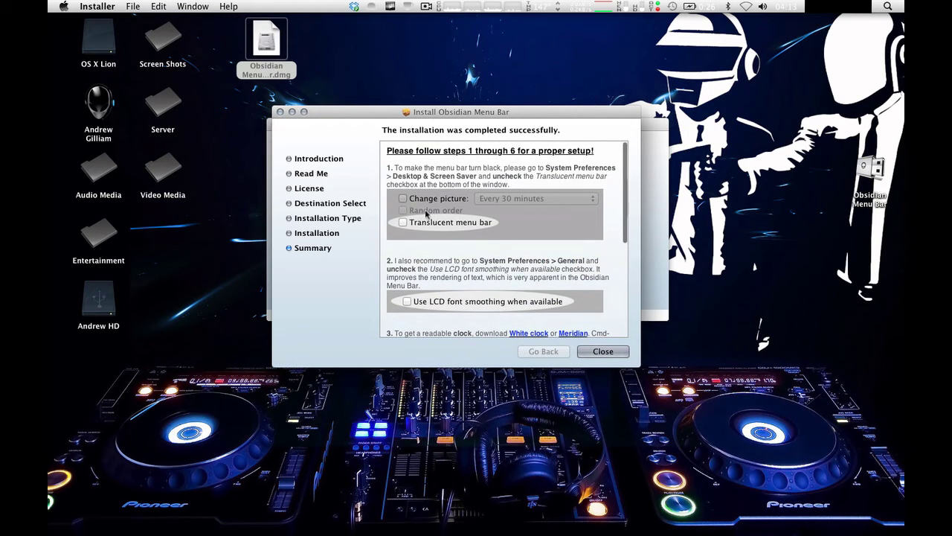
Turn off Translucent menu bar in Desktop & Screen Saver, then close System Preferences.
{"action": "mouse_move", "coordinate": [449, 516]}
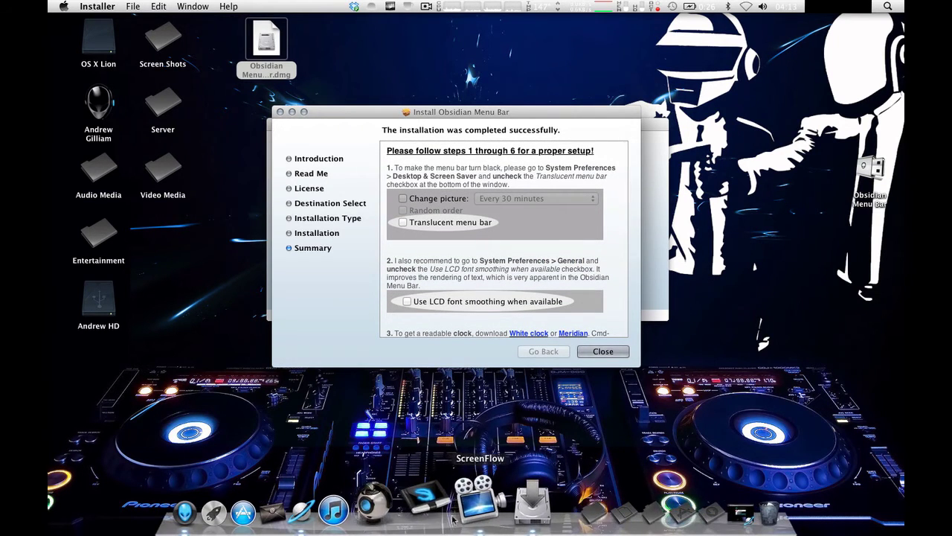
{"action": "left_click", "coordinate": [497, 512]}
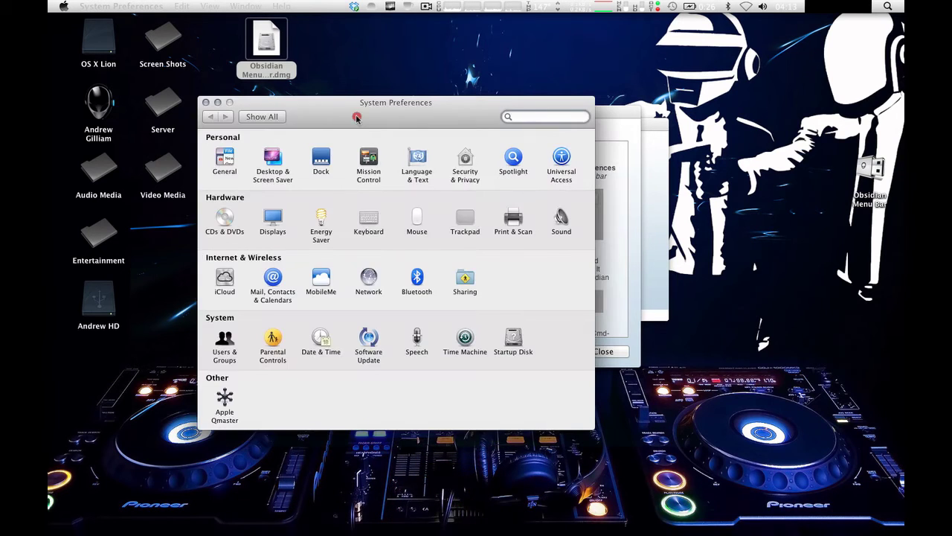
{"action": "left_click_drag", "start_coordinate": [356, 118], "coordinate": [235, 291]}
{"action": "left_click", "coordinate": [199, 332]}
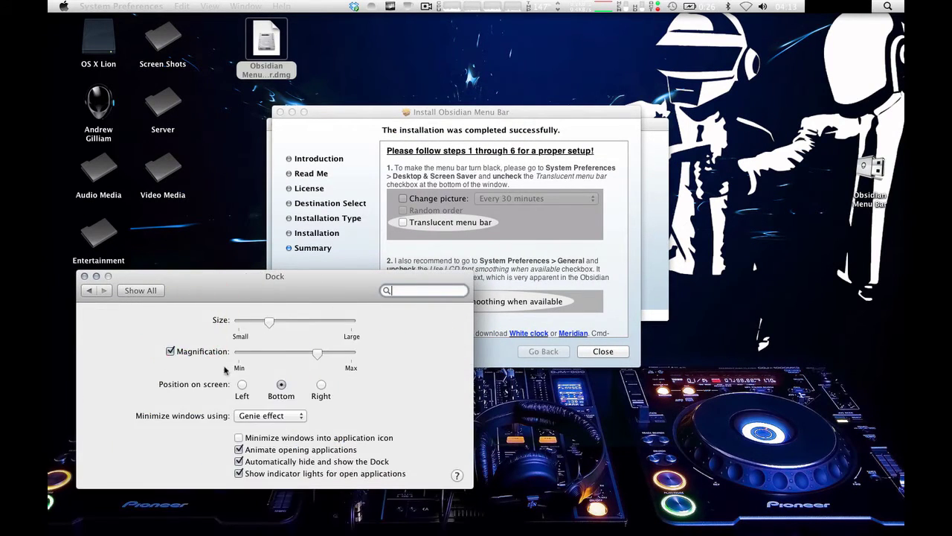
{"action": "left_click", "coordinate": [89, 290]}
{"action": "left_click", "coordinate": [155, 332]}
{"action": "left_click_drag", "start_coordinate": [268, 277], "coordinate": [320, 123]}
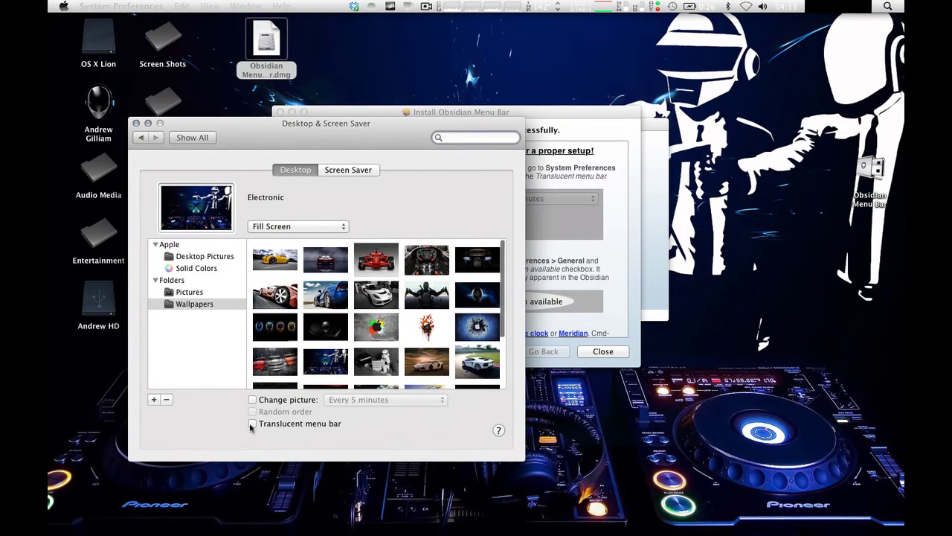
{"action": "left_click", "coordinate": [147, 124]}
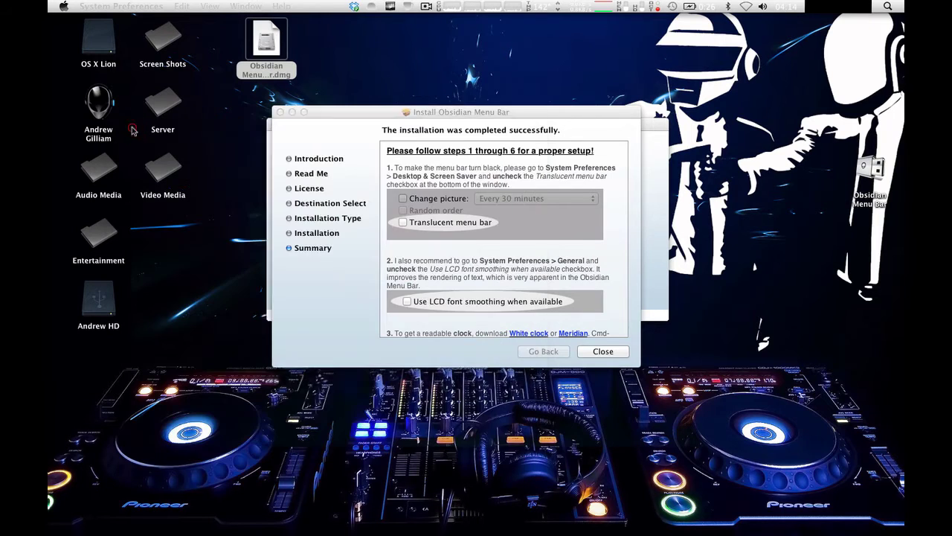
Read the summary down to '6. Log out!', then close the Installer and the Obsidian Menu Bar window.
{"action": "scroll", "coordinate": [444, 218], "scroll_direction": "down", "scroll_amount": 5}
{"action": "scroll", "coordinate": [443, 218], "scroll_direction": "down", "scroll_amount": 3}
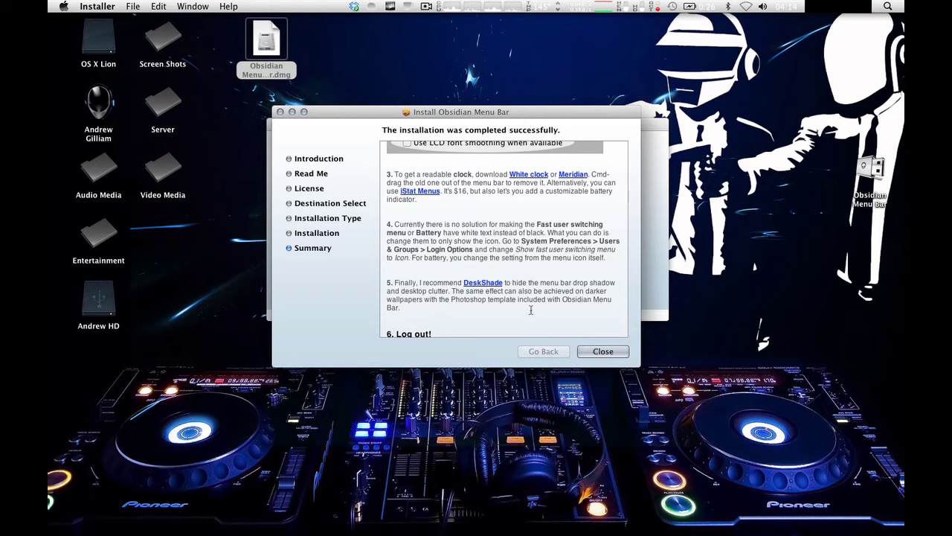
{"action": "scroll", "coordinate": [531, 311], "scroll_direction": "down", "scroll_amount": 3}
{"action": "left_click", "coordinate": [617, 355]}
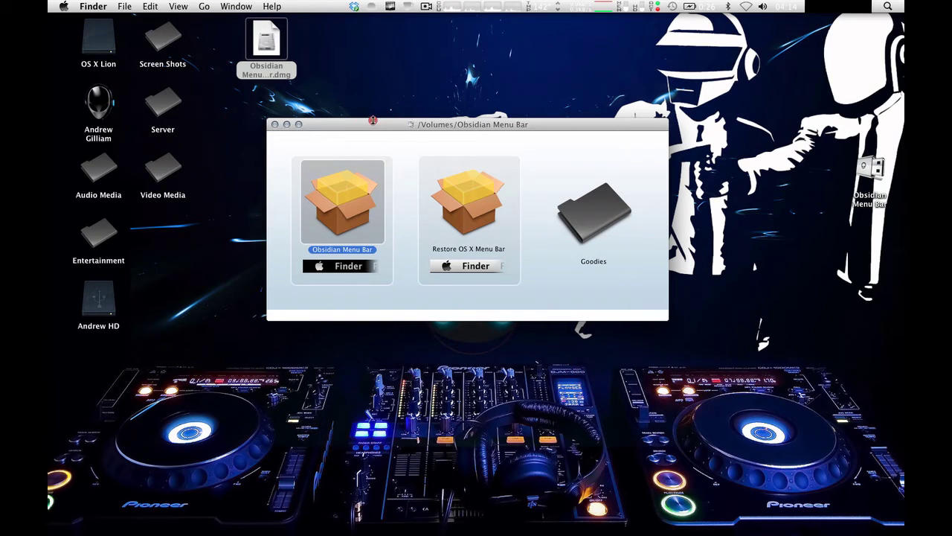
{"action": "left_click_drag", "start_coordinate": [374, 121], "coordinate": [381, 127]}
{"action": "left_click", "coordinate": [275, 131]}
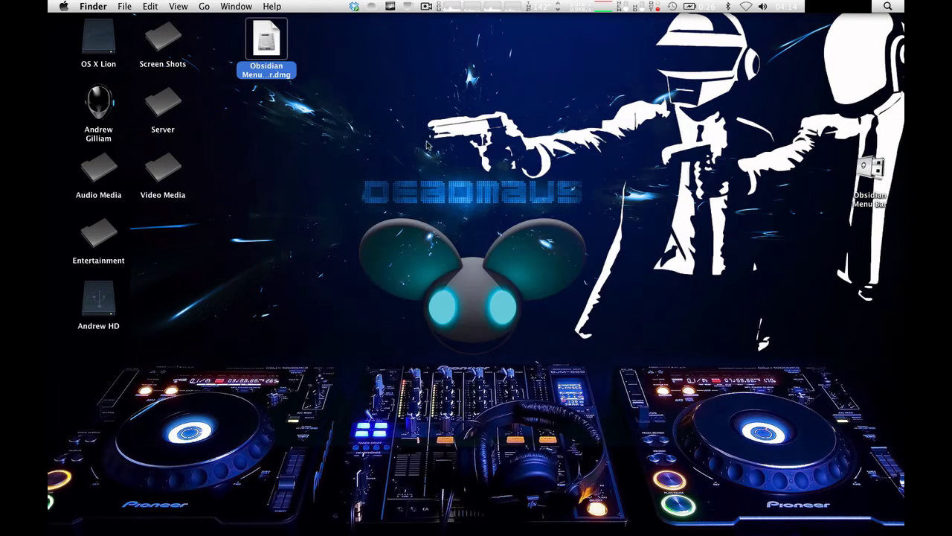
{"action": "left_click", "coordinate": [342, 131]}
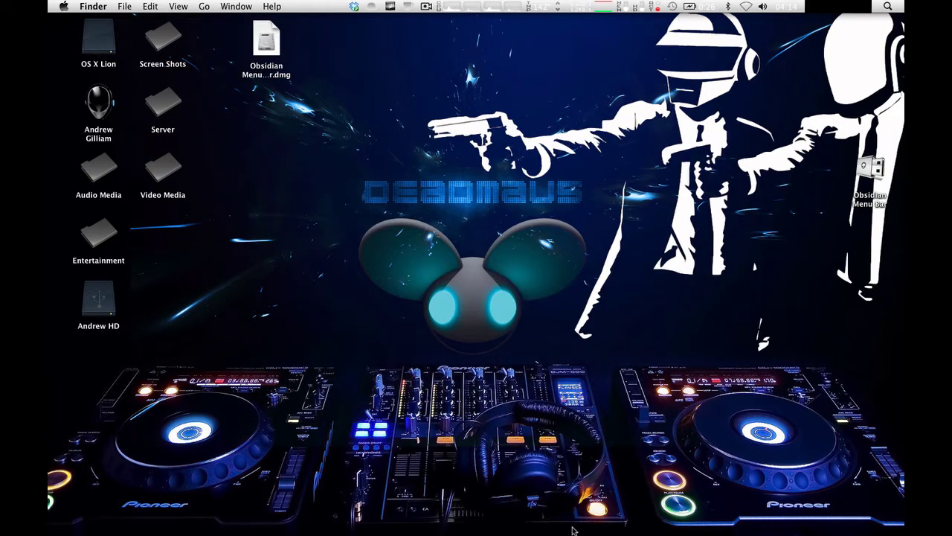
Open the Window, Finder, Help and volume menus to check their black styling.
{"action": "mouse_move", "coordinate": [563, 533]}
{"action": "left_click", "coordinate": [480, 506]}
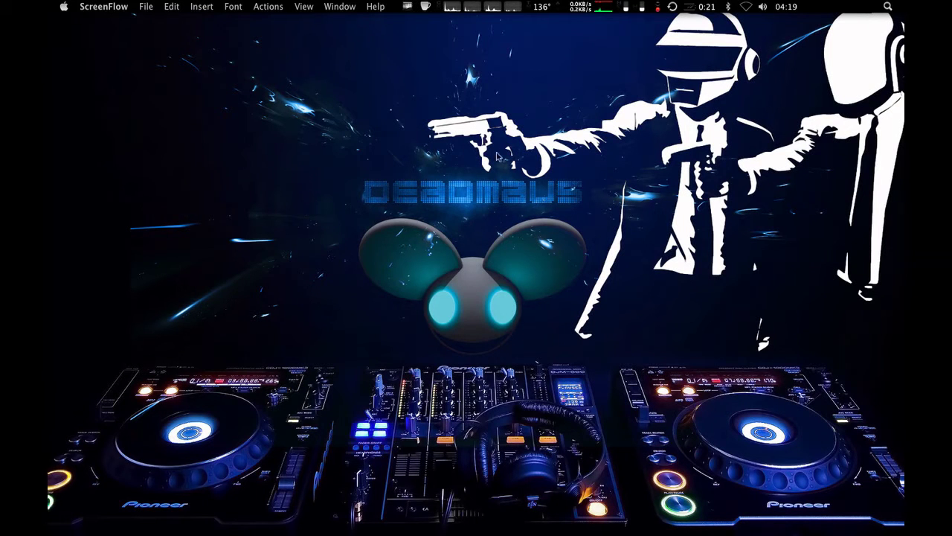
{"action": "left_click", "coordinate": [241, 8]}
{"action": "left_click", "coordinate": [340, 7]}
{"action": "left_click", "coordinate": [520, 46]}
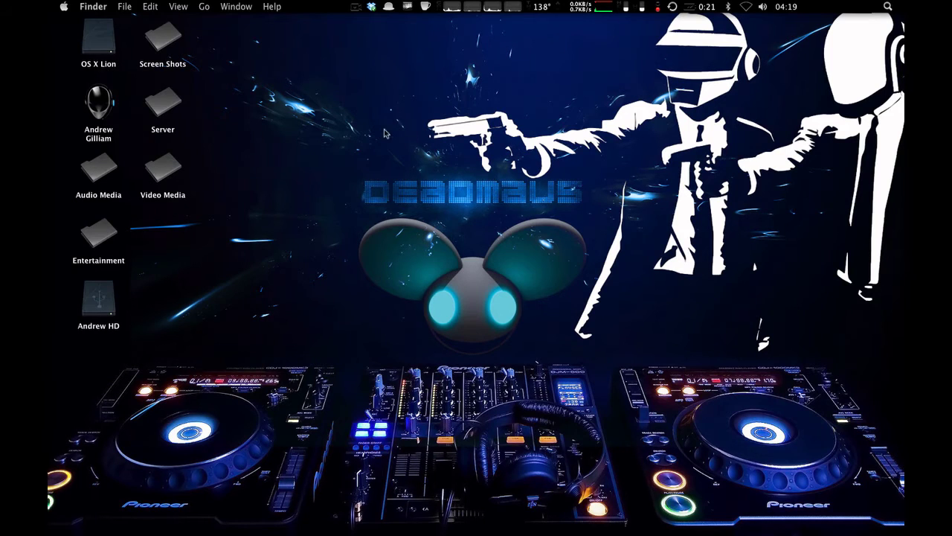
{"action": "left_click", "coordinate": [97, 7]}
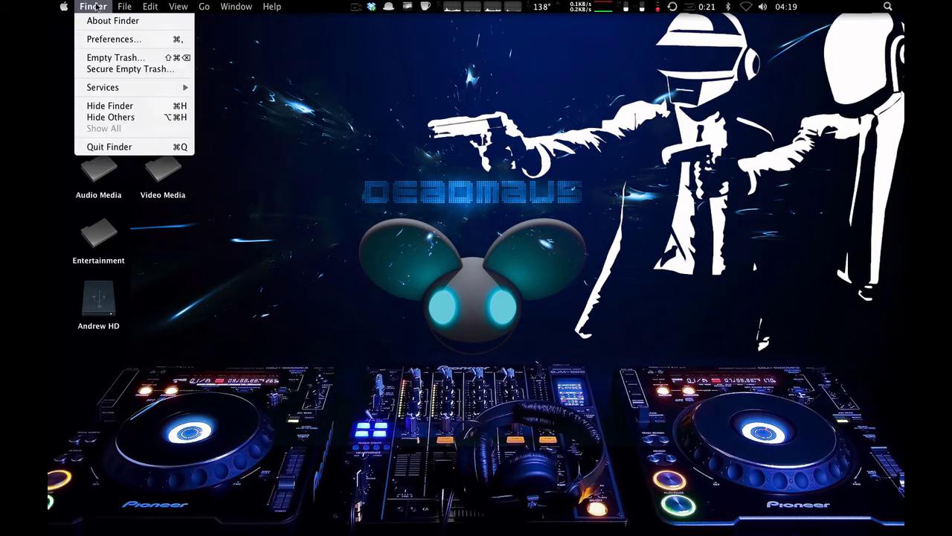
{"action": "left_click", "coordinate": [273, 113]}
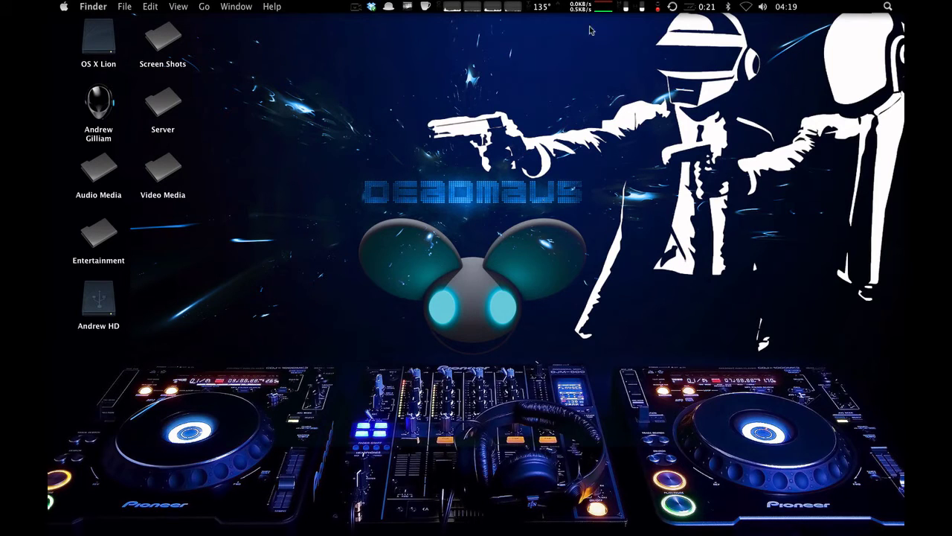
{"action": "left_click", "coordinate": [763, 7]}
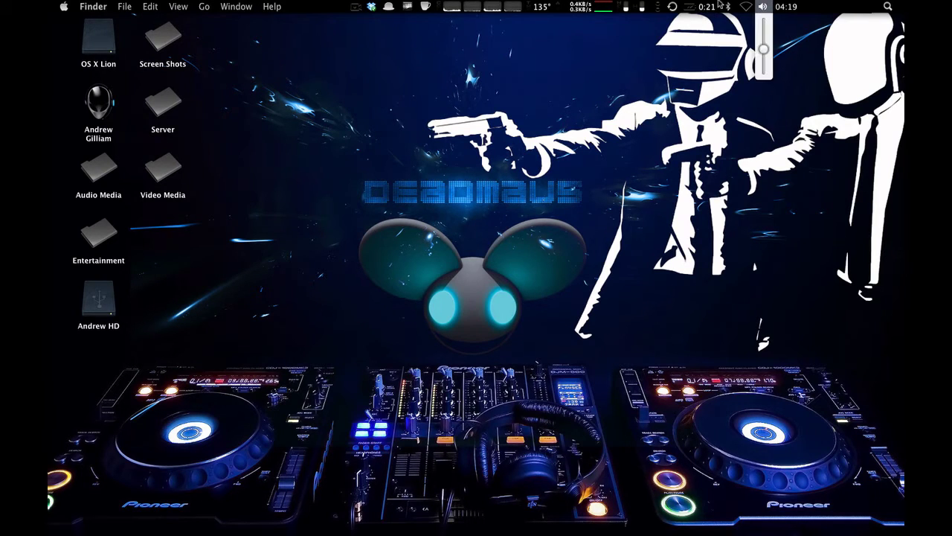
{"action": "left_click", "coordinate": [680, 66]}
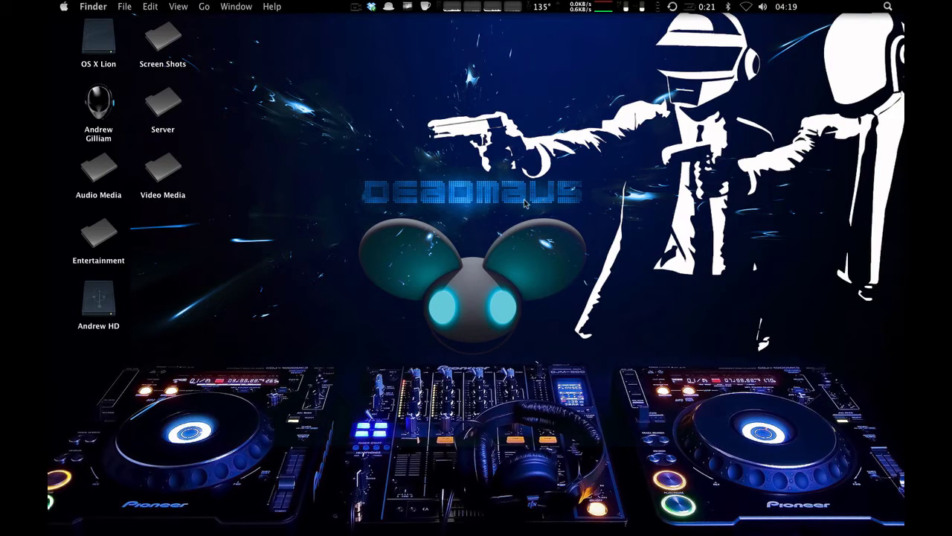
{"action": "mouse_move", "coordinate": [476, 533]}
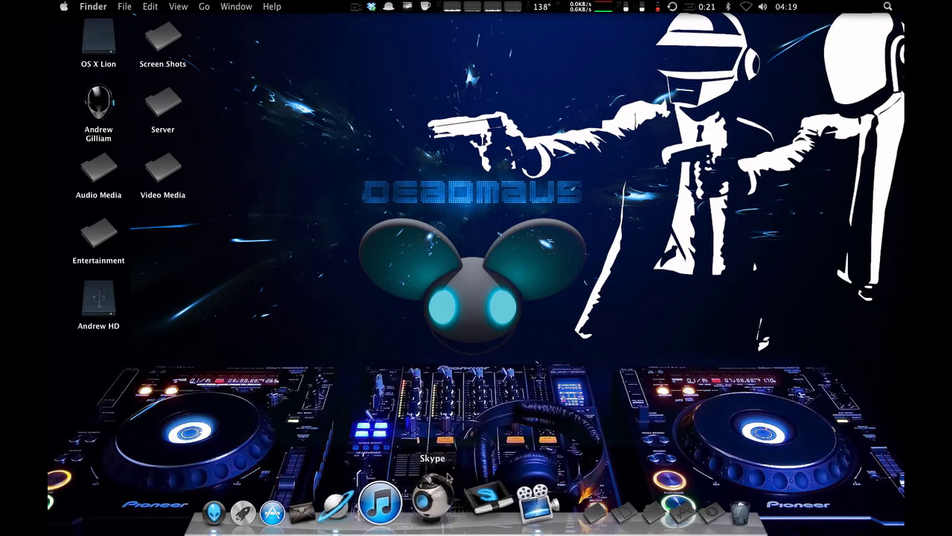
Browse the OS X Lion drive to System/Library/CoreServices.
{"action": "double_click", "coordinate": [87, 37]}
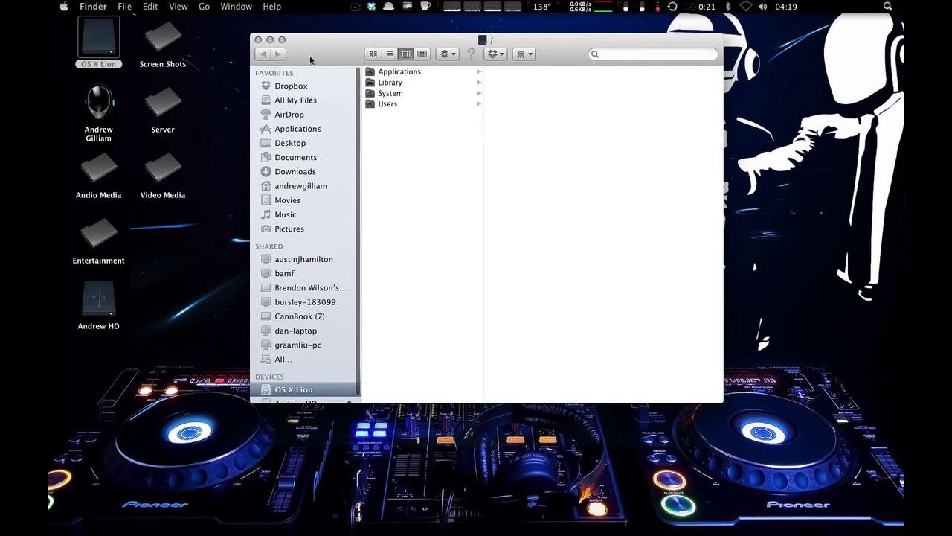
{"action": "left_click_drag", "start_coordinate": [310, 56], "coordinate": [309, 44]}
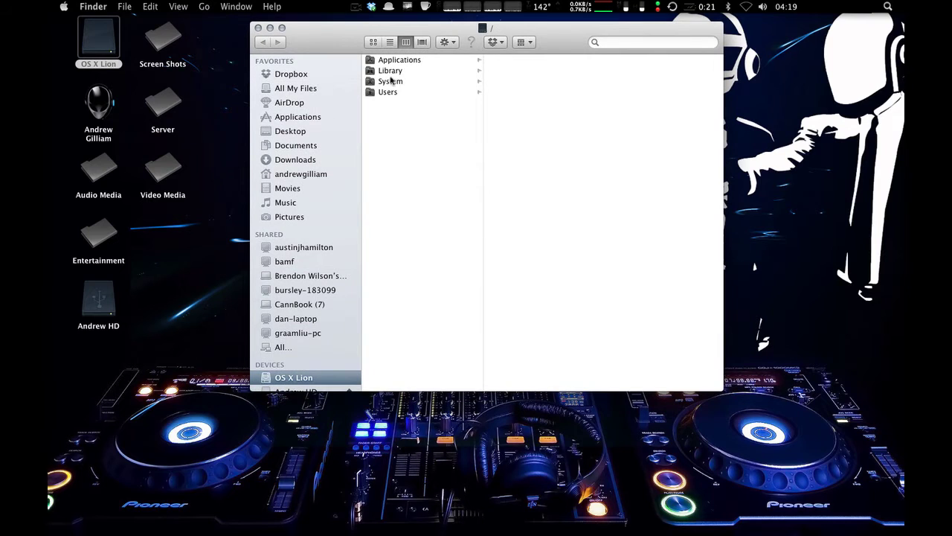
{"action": "left_click", "coordinate": [392, 72]}
{"action": "left_click", "coordinate": [410, 82]}
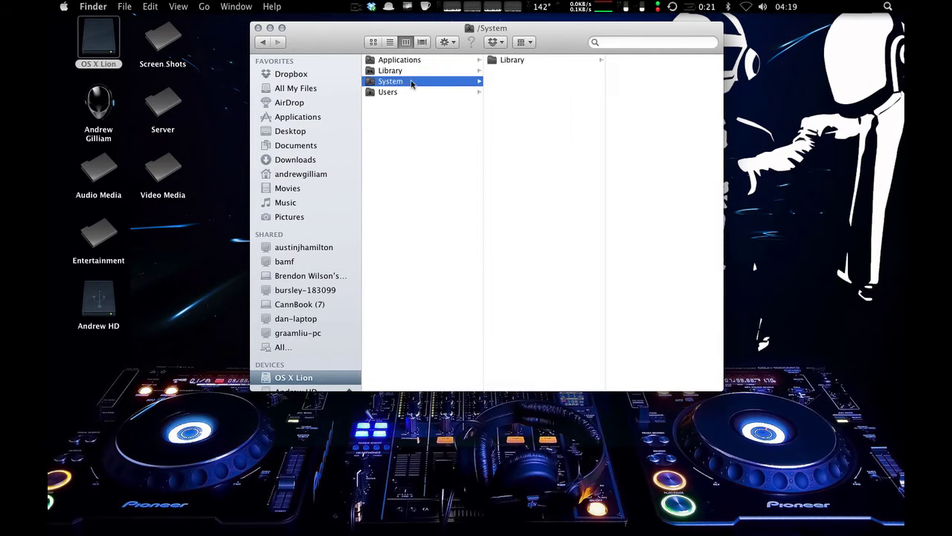
{"action": "left_click", "coordinate": [504, 64]}
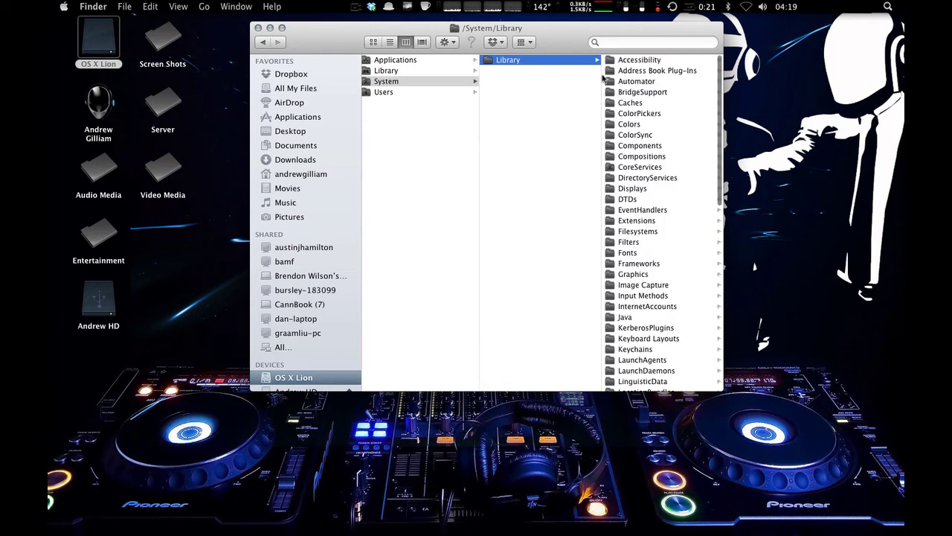
{"action": "left_click", "coordinate": [629, 168]}
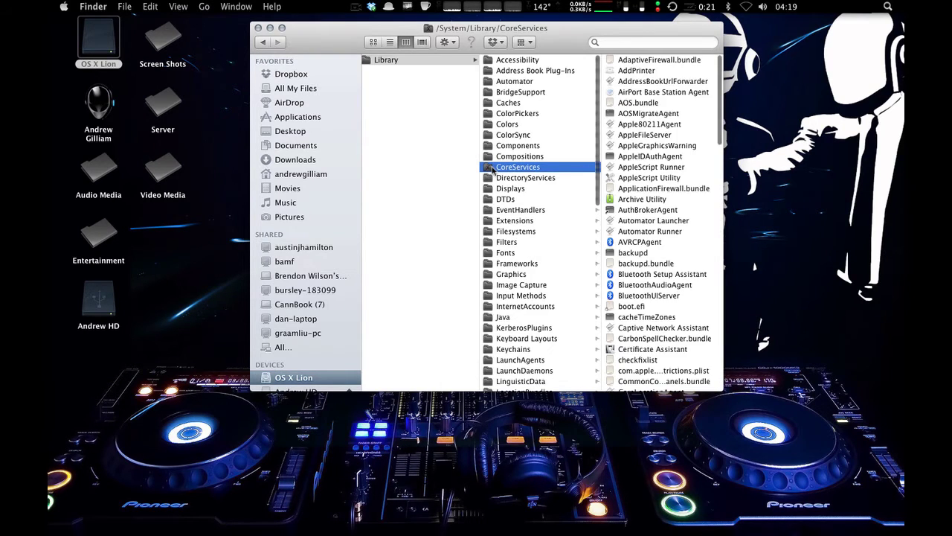
{"action": "scroll", "coordinate": [634, 211], "scroll_direction": "down", "scroll_amount": 10}
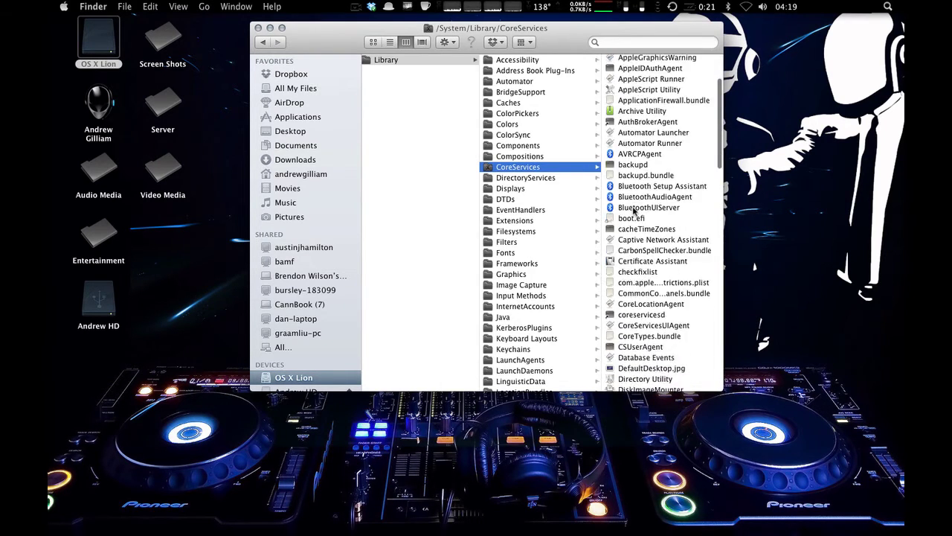
Show the Dock app's package contents and open Contents/Resources.
{"action": "left_click", "coordinate": [634, 250]}
{"action": "right_click", "coordinate": [540, 250]}
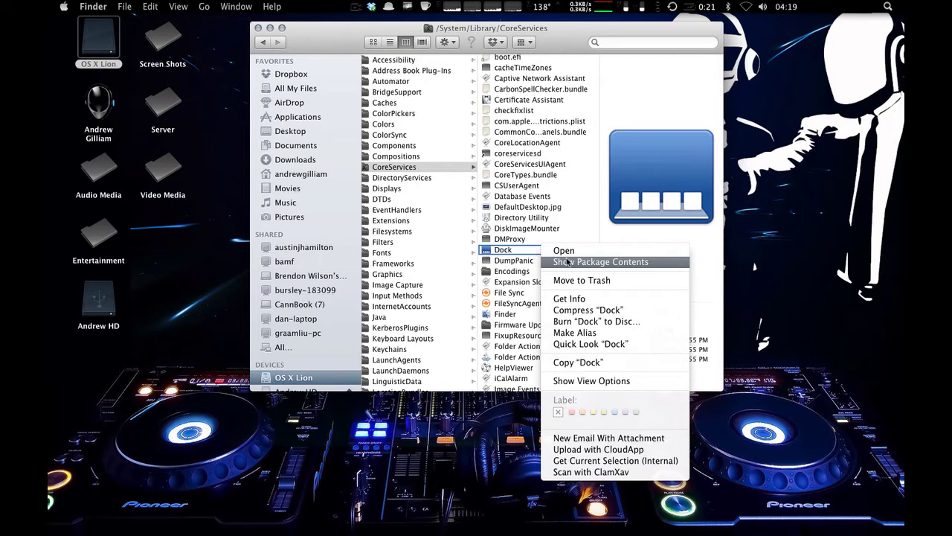
{"action": "left_click", "coordinate": [567, 262]}
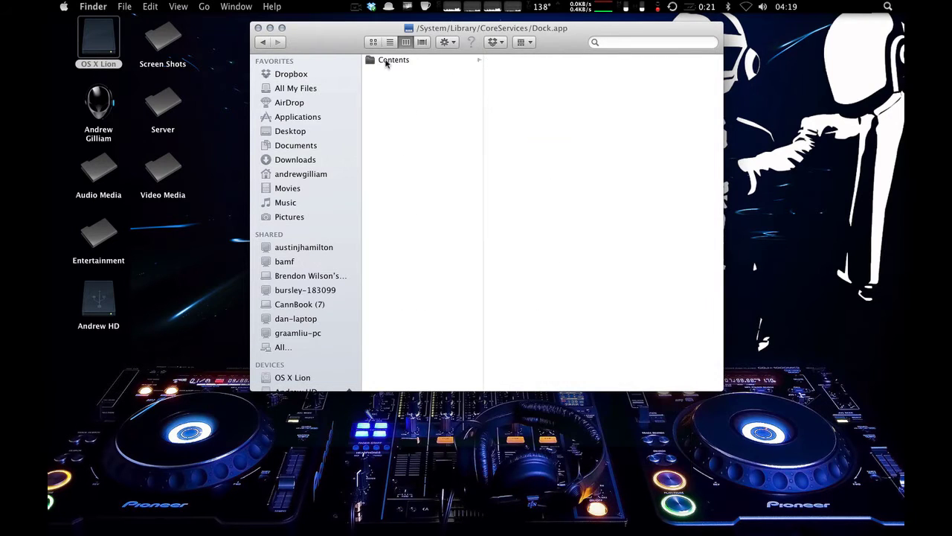
{"action": "left_click", "coordinate": [390, 61]}
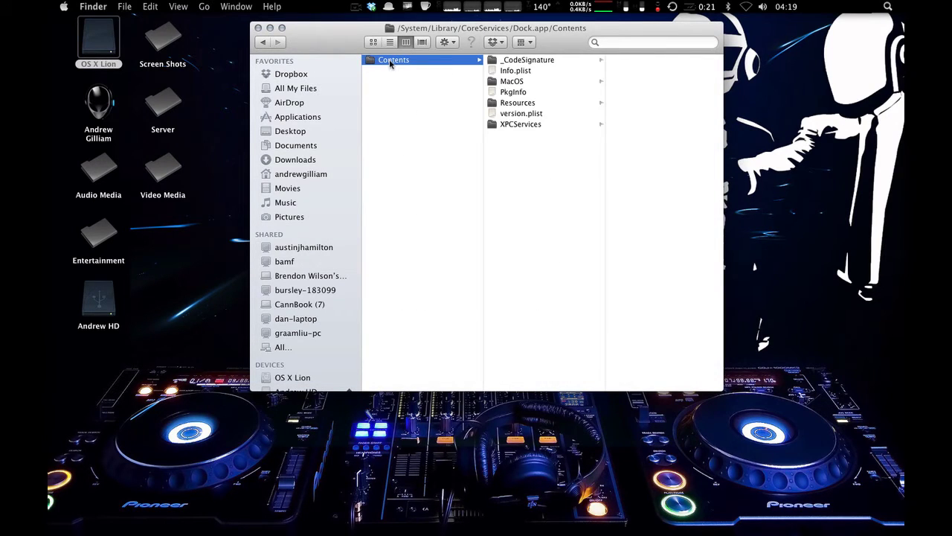
{"action": "left_click", "coordinate": [516, 104]}
Reposition the Finder window and select frontline.png in Resources.
{"action": "scroll", "coordinate": [657, 201], "scroll_direction": "down", "scroll_amount": 2}
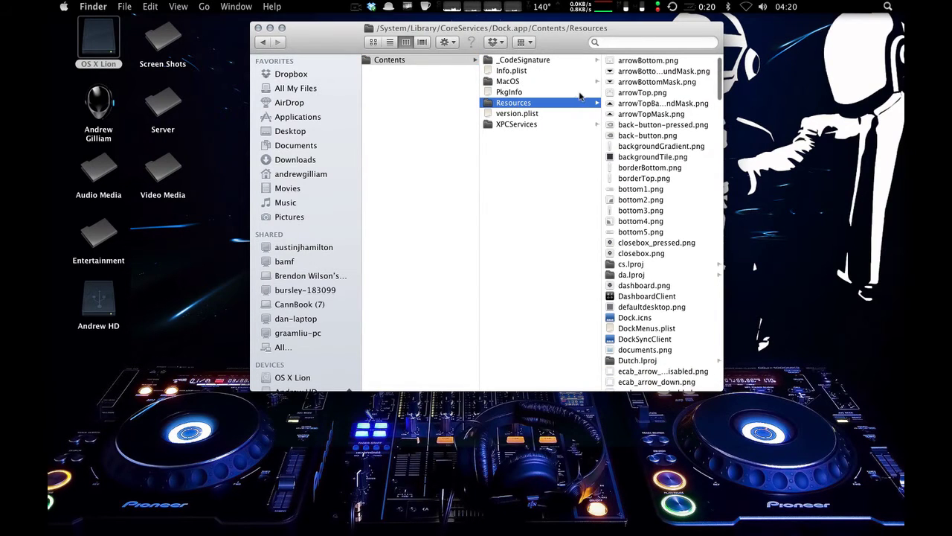
{"action": "left_click_drag", "start_coordinate": [546, 36], "coordinate": [449, 28]}
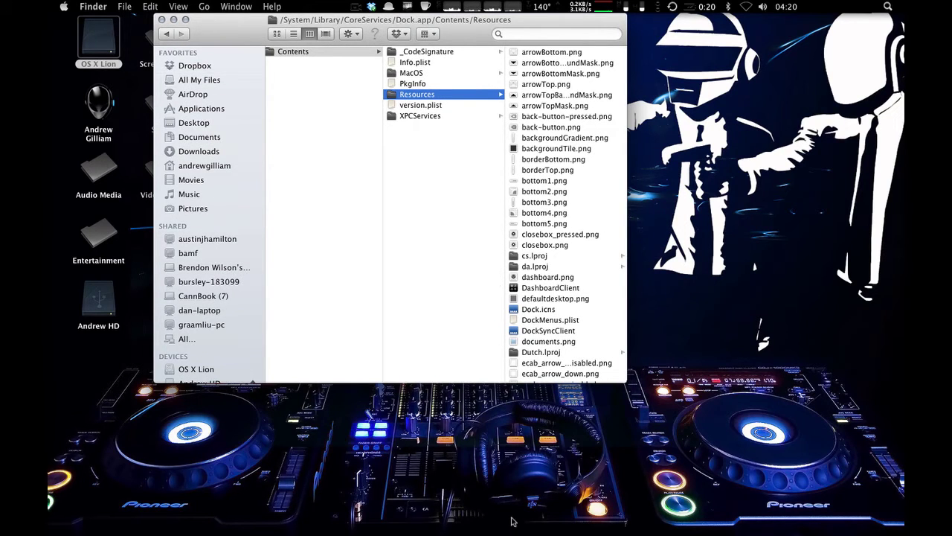
{"action": "mouse_move", "coordinate": [514, 533]}
{"action": "left_click_drag", "start_coordinate": [452, 32], "coordinate": [439, 35]}
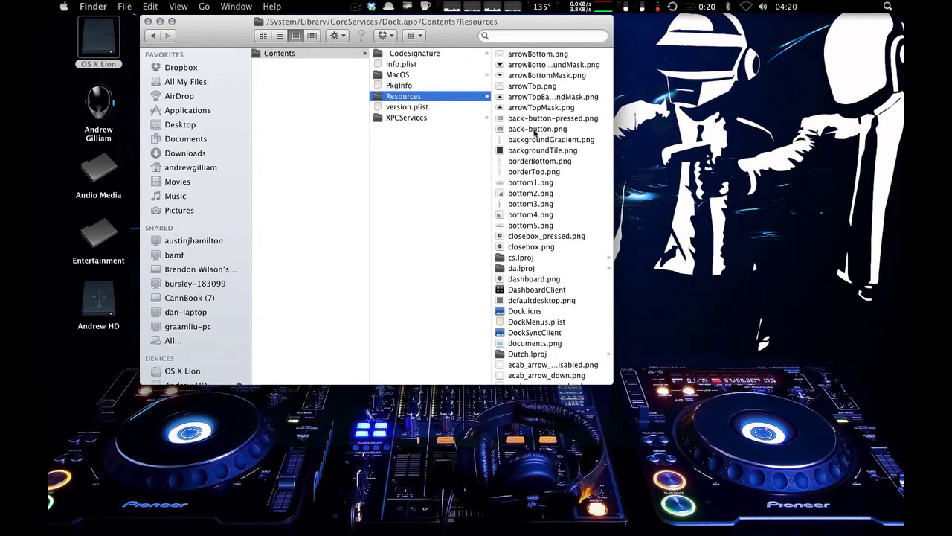
{"action": "scroll", "coordinate": [530, 182], "scroll_direction": "down", "scroll_amount": 20}
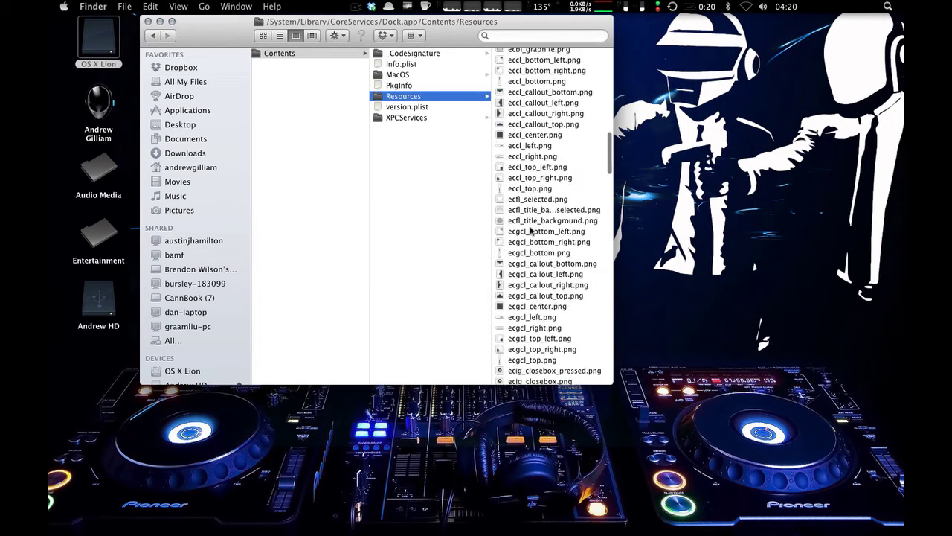
{"action": "scroll", "coordinate": [531, 231], "scroll_direction": "down", "scroll_amount": 20}
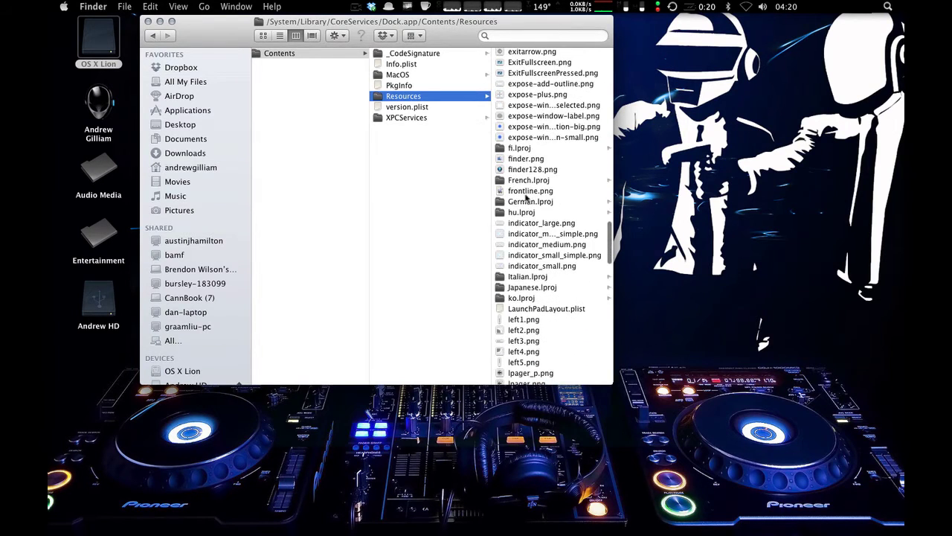
{"action": "left_click", "coordinate": [523, 190]}
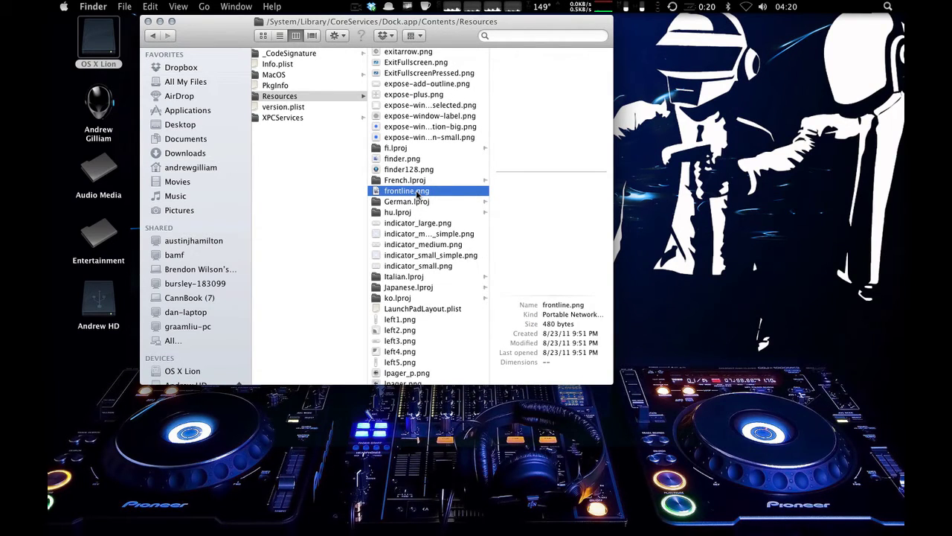
Add scurve-l, scurve-m, scurve-sm and scurve-xl to the selection and drag the copies onto the desktop.
{"action": "scroll", "coordinate": [419, 201], "scroll_direction": "down", "scroll_amount": 20}
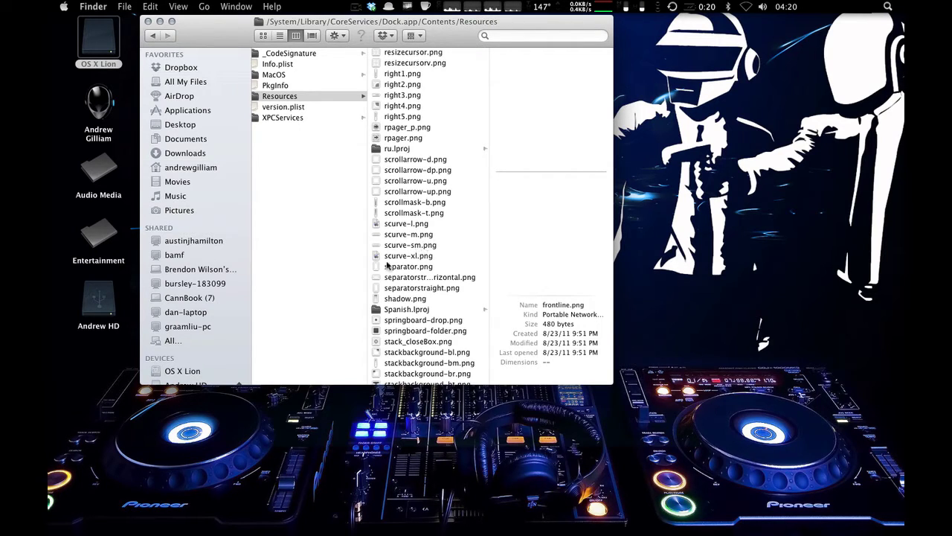
{"action": "left_click", "coordinate": [419, 227]}
{"action": "left_click", "coordinate": [419, 235], "text": "shift"}
{"action": "left_click", "coordinate": [420, 246], "text": "shift"}
{"action": "left_click", "coordinate": [420, 256], "text": "shift"}
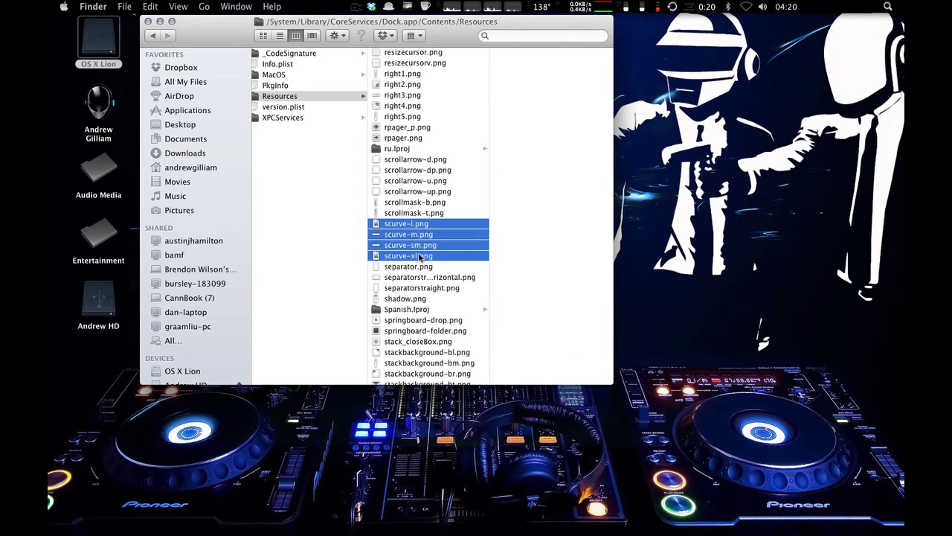
{"action": "scroll", "coordinate": [392, 206], "scroll_direction": "up", "scroll_amount": 20}
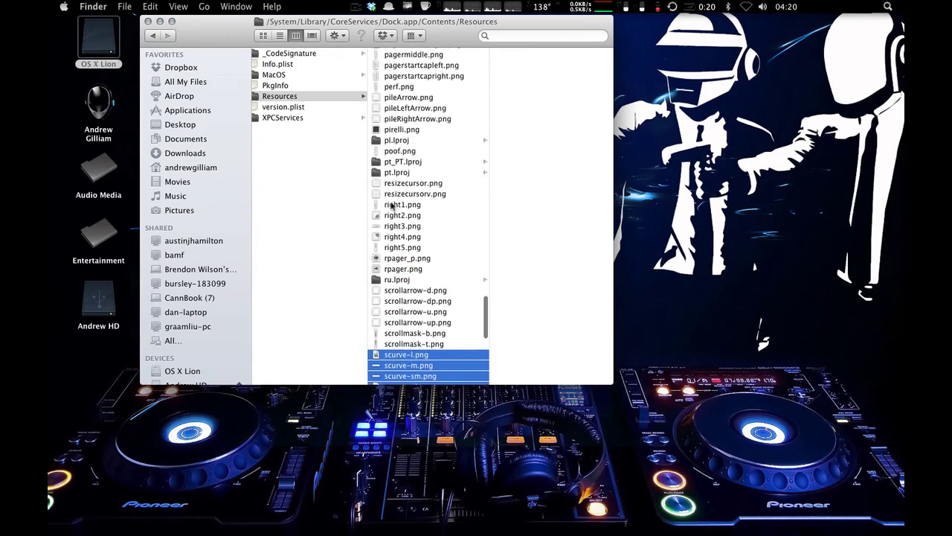
{"action": "scroll", "coordinate": [392, 206], "scroll_direction": "down", "scroll_amount": 15}
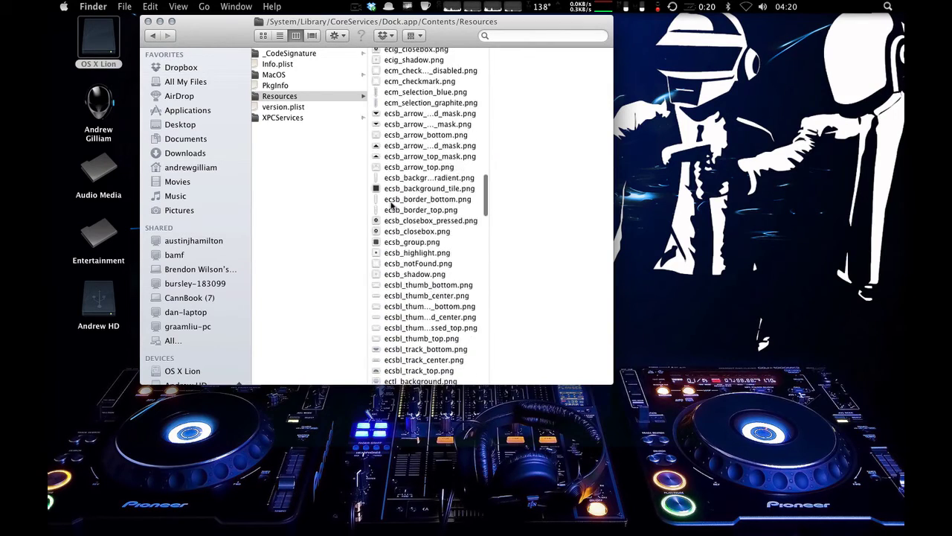
{"action": "scroll", "coordinate": [392, 206], "scroll_direction": "down", "scroll_amount": 10}
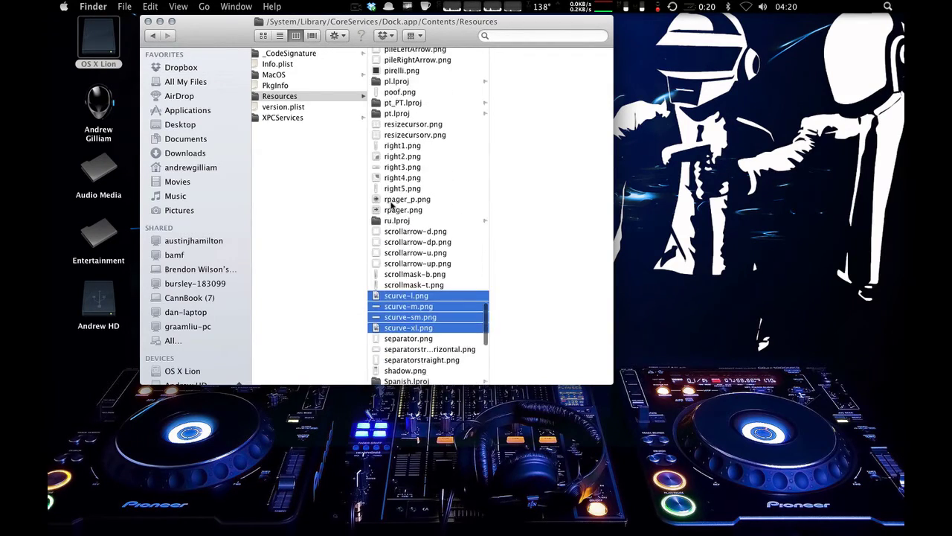
{"action": "left_click_drag", "start_coordinate": [417, 301], "coordinate": [728, 213]}
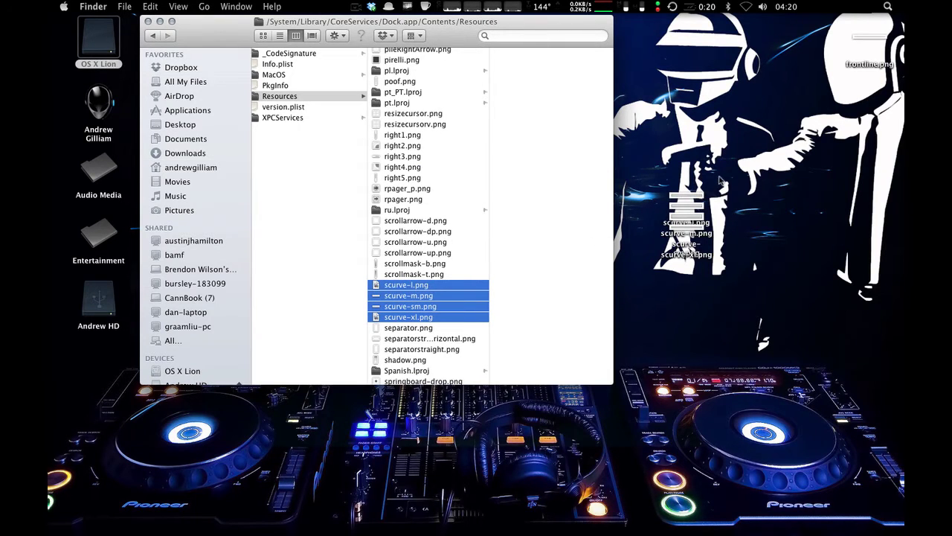
{"action": "left_click_drag", "start_coordinate": [212, 21], "coordinate": [207, 82]}
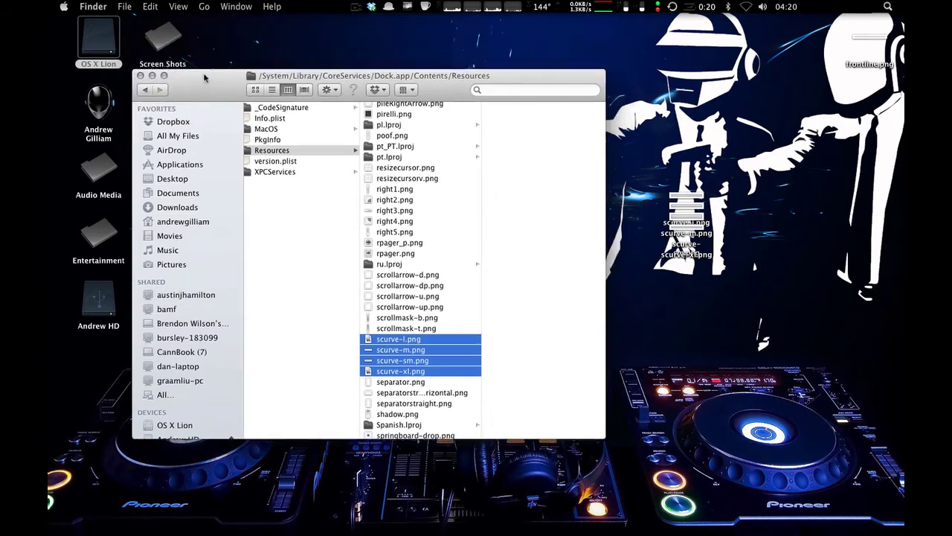
Minimise Finder, spread frontline.png and the four scurve PNGs apart, then select scurve-xl.png.
{"action": "left_click", "coordinate": [159, 85]}
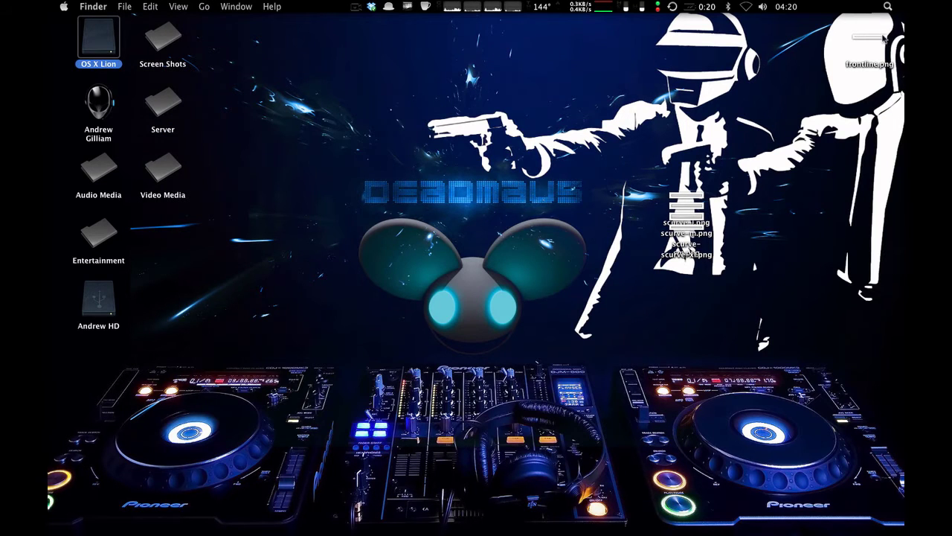
{"action": "left_click_drag", "start_coordinate": [884, 39], "coordinate": [632, 188]}
{"action": "left_click_drag", "start_coordinate": [688, 201], "coordinate": [698, 124]}
{"action": "left_click_drag", "start_coordinate": [698, 195], "coordinate": [785, 145]}
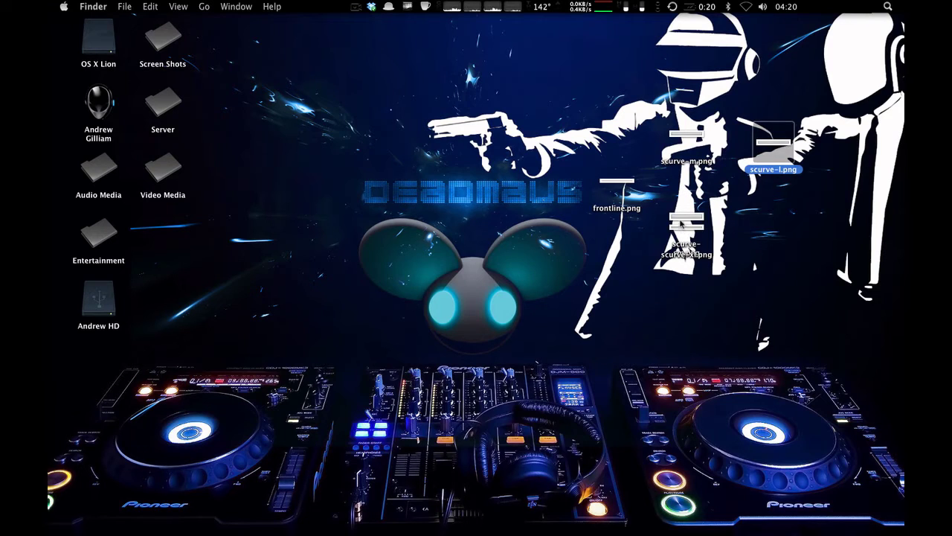
{"action": "left_click_drag", "start_coordinate": [682, 223], "coordinate": [604, 124]}
{"action": "left_click", "coordinate": [676, 214]}
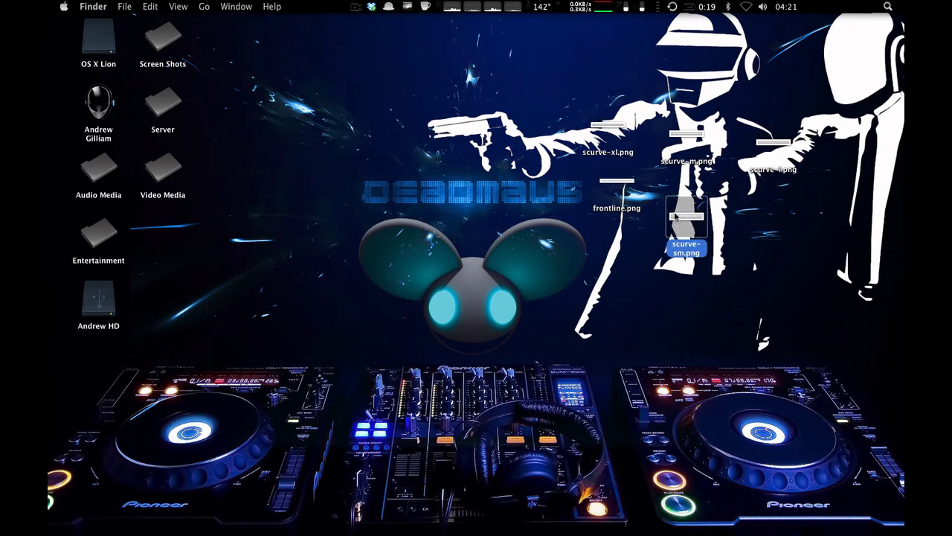
{"action": "left_click_drag", "start_coordinate": [677, 215], "coordinate": [686, 196]}
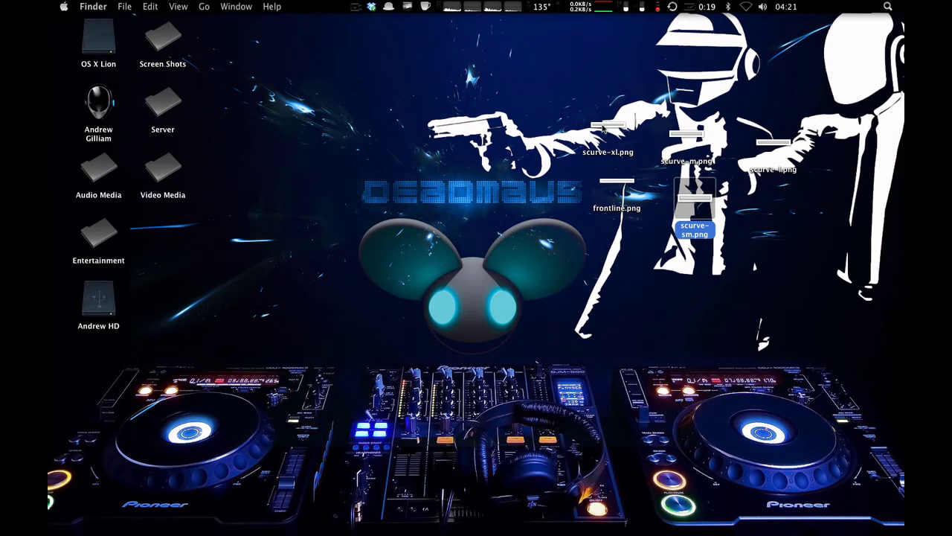
{"action": "left_click", "coordinate": [110, 306]}
{"action": "left_click", "coordinate": [474, 213]}
{"action": "left_click", "coordinate": [605, 125]}
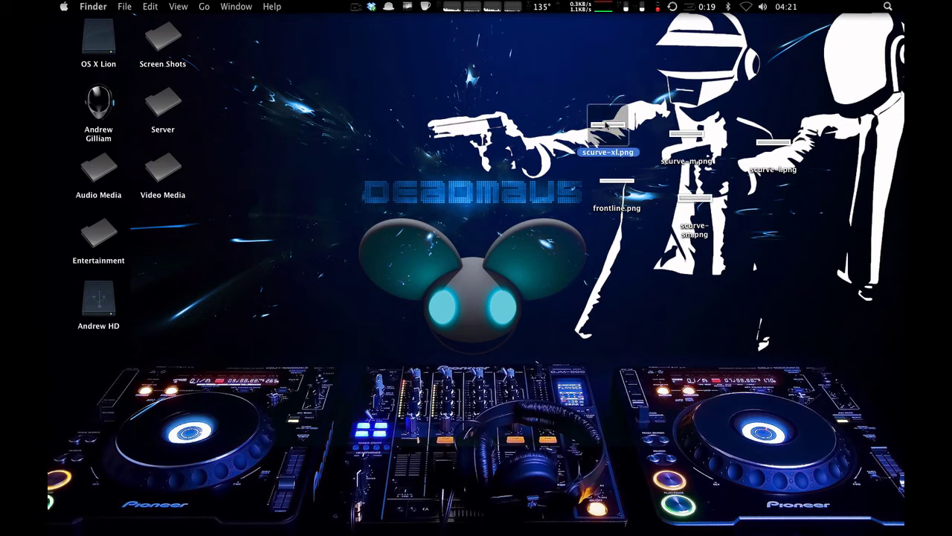
Open scurve-xl.png in Preview, unlock it and drag the Adjust Color levels to a dark grey.
{"action": "double_click", "coordinate": [606, 127]}
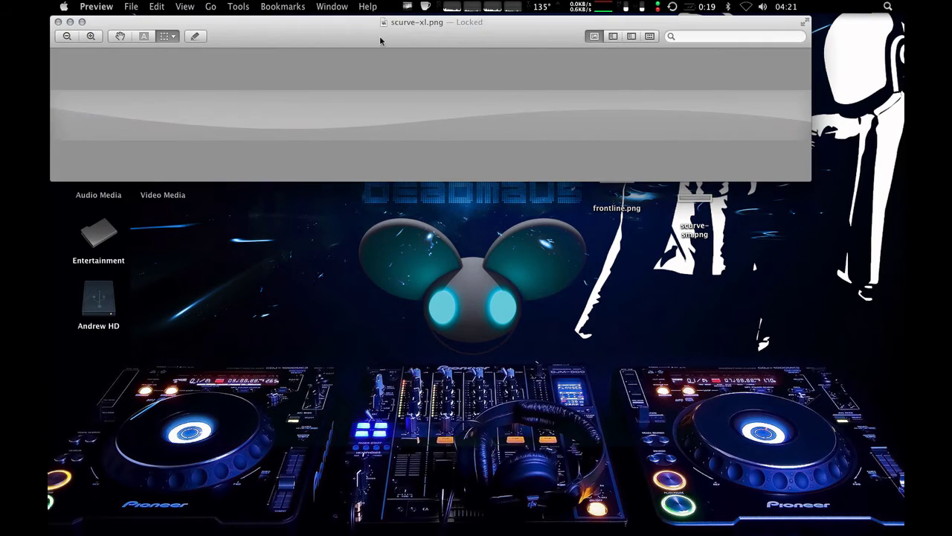
{"action": "left_click", "coordinate": [238, 7]}
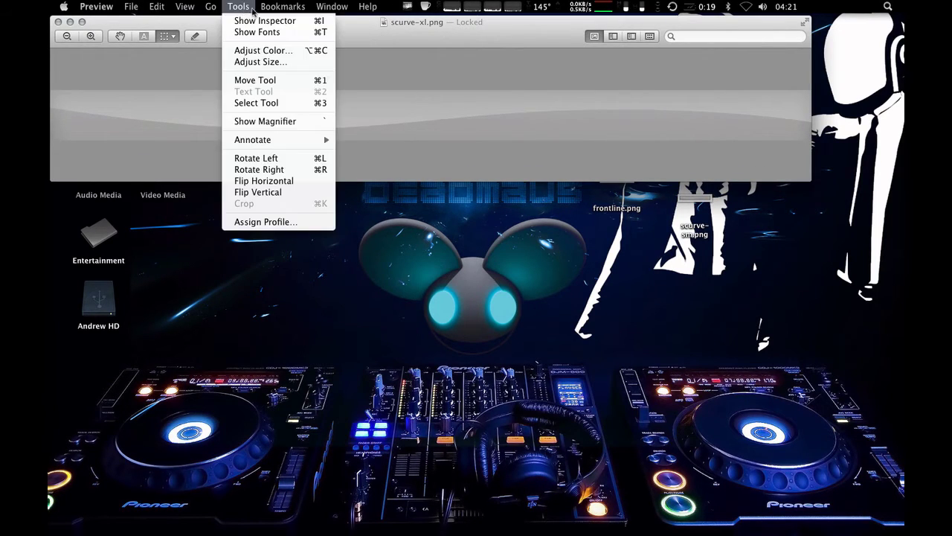
{"action": "left_click", "coordinate": [257, 51]}
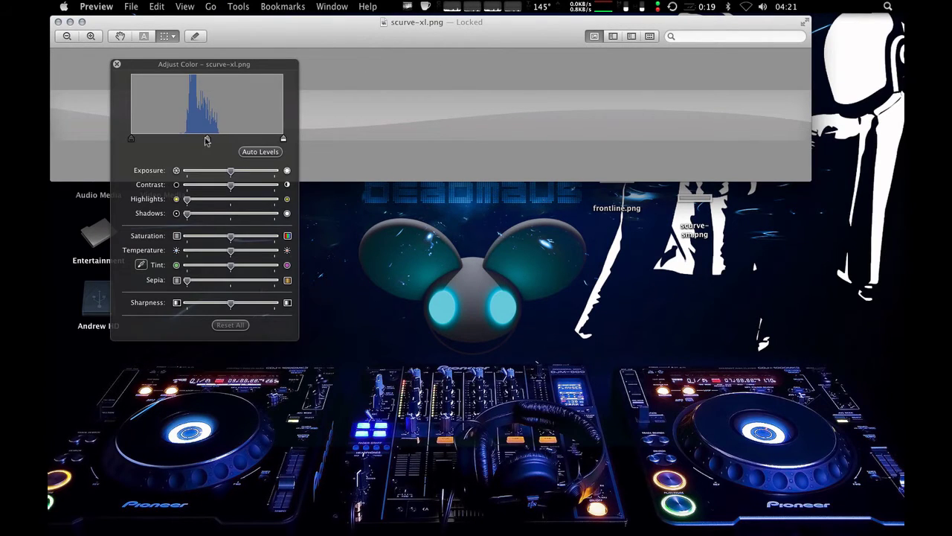
{"action": "left_click_drag", "start_coordinate": [208, 141], "coordinate": [295, 145]}
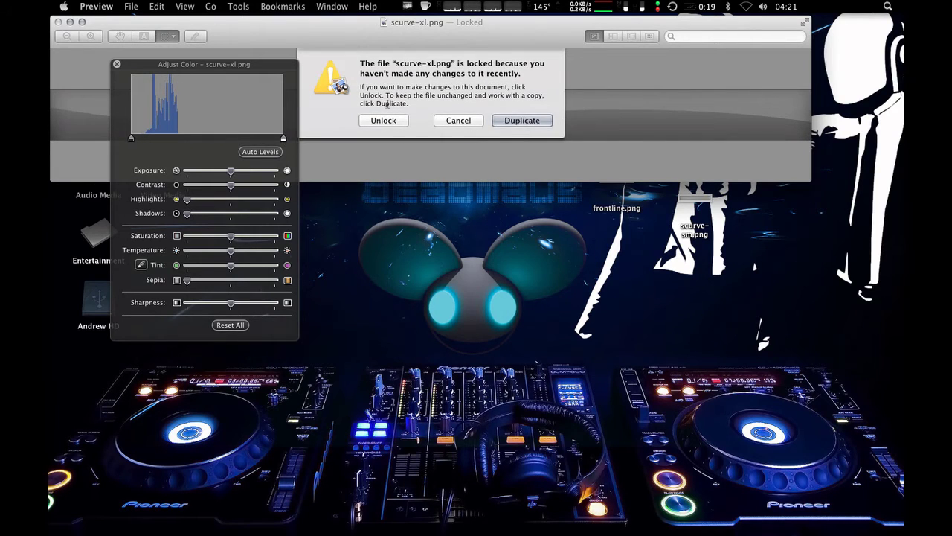
{"action": "left_click", "coordinate": [383, 122]}
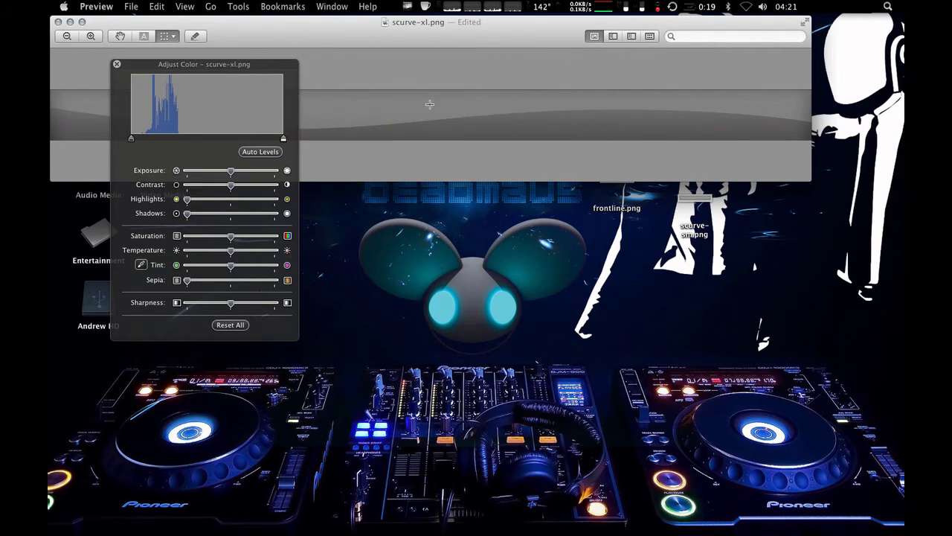
{"action": "left_click_drag", "start_coordinate": [132, 142], "coordinate": [300, 153]}
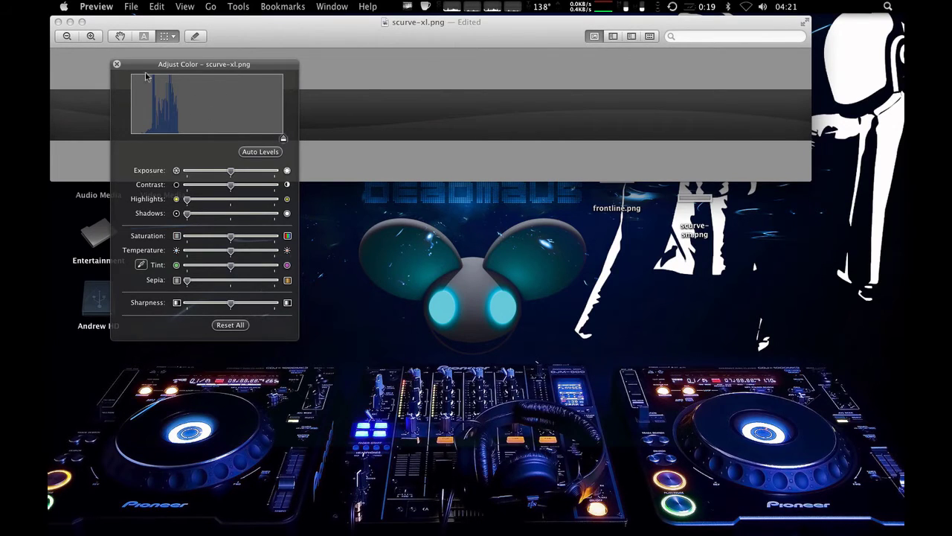
{"action": "left_click", "coordinate": [116, 65]}
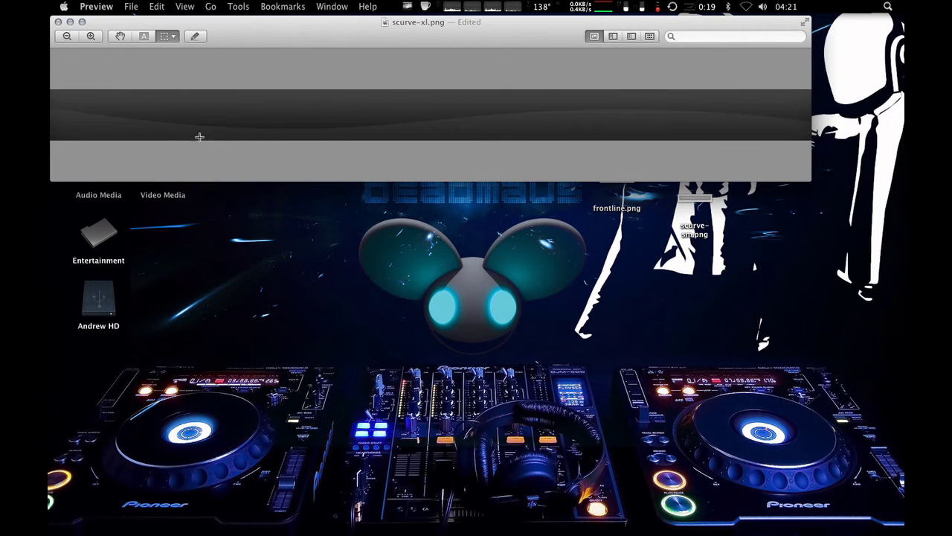
Close the edited scurve-xl.png and move its desktop icon to the upper left.
{"action": "left_click", "coordinate": [58, 23]}
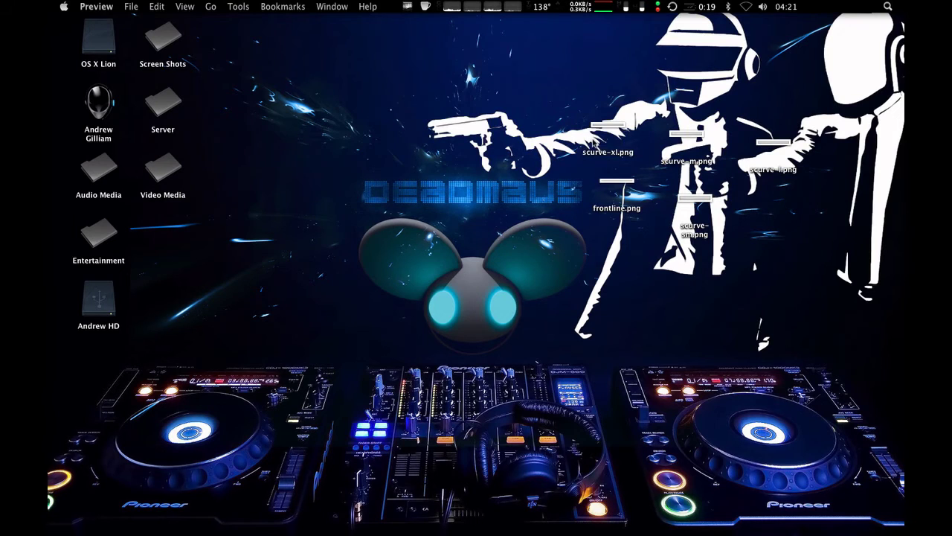
{"action": "left_click", "coordinate": [610, 127]}
{"action": "left_click_drag", "start_coordinate": [613, 128], "coordinate": [422, 77]}
Open scurve-m.png, unlock it, raise the black level to darken it, then close it.
{"action": "left_click", "coordinate": [692, 140]}
{"action": "double_click", "coordinate": [692, 140]}
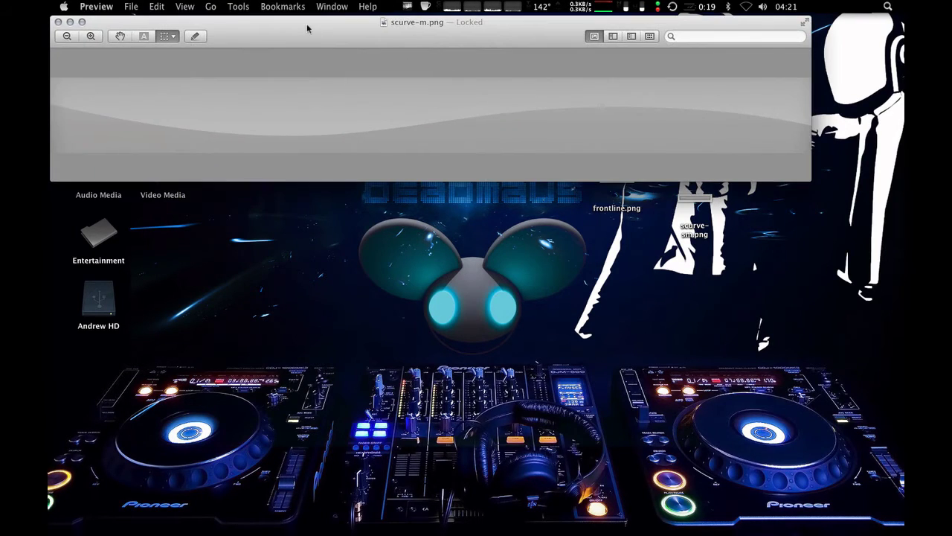
{"action": "left_click", "coordinate": [238, 6]}
{"action": "left_click", "coordinate": [261, 50]}
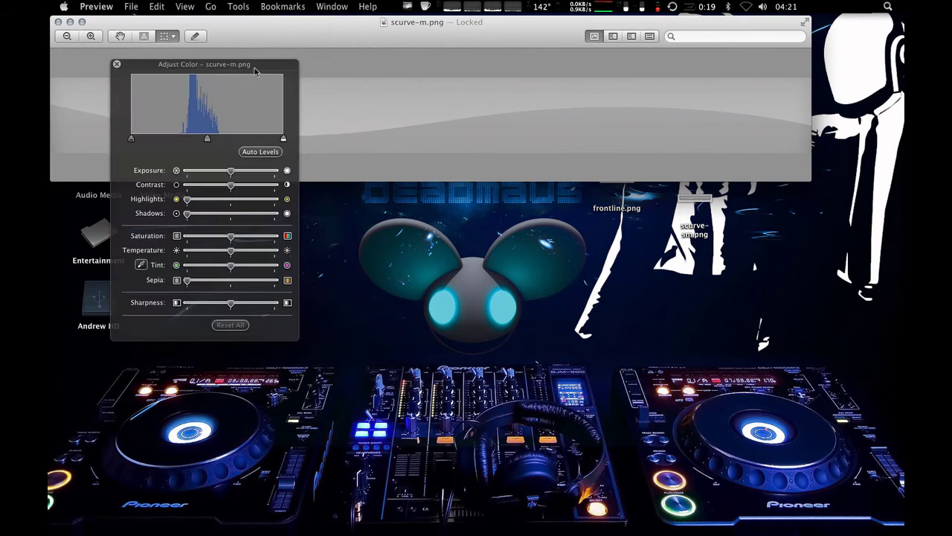
{"action": "left_click_drag", "start_coordinate": [209, 141], "coordinate": [163, 141]}
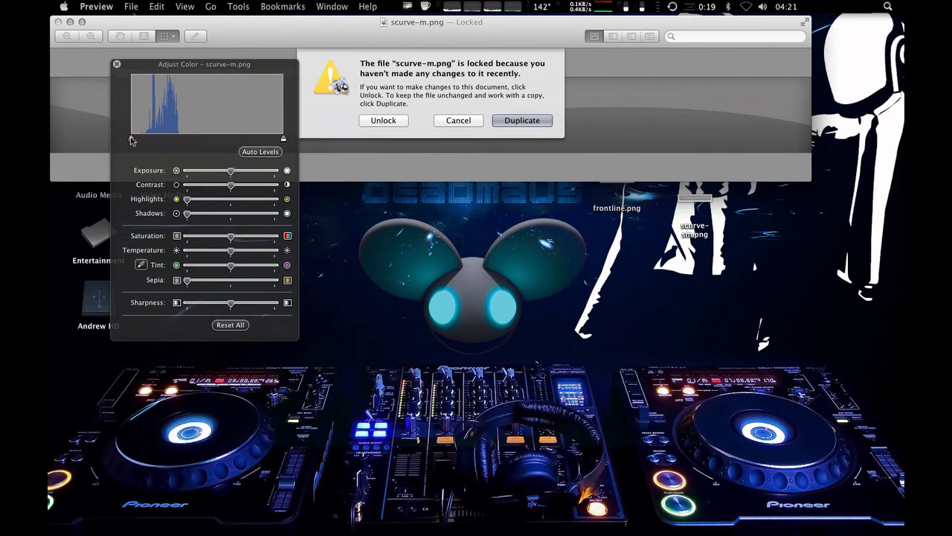
{"action": "left_click", "coordinate": [381, 122]}
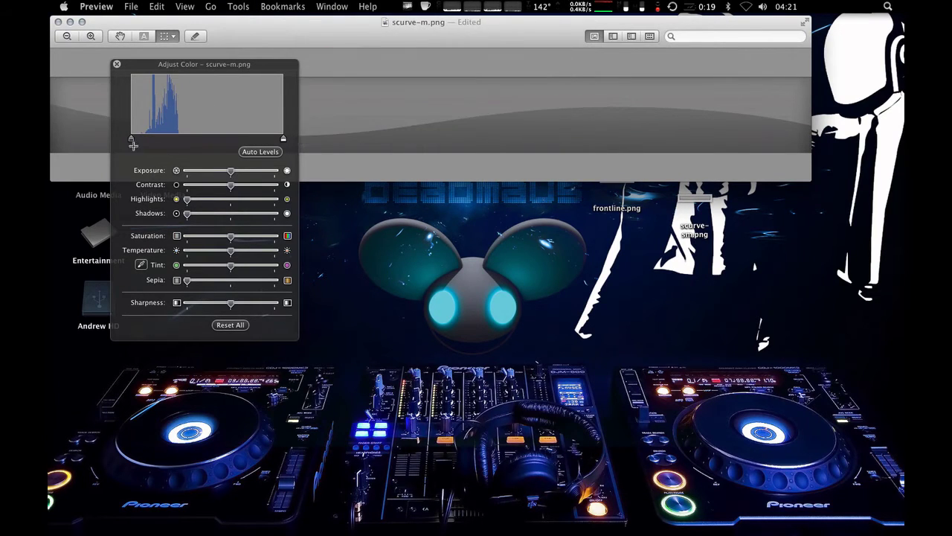
{"action": "left_click_drag", "start_coordinate": [132, 139], "coordinate": [296, 137]}
{"action": "left_click", "coordinate": [117, 64]}
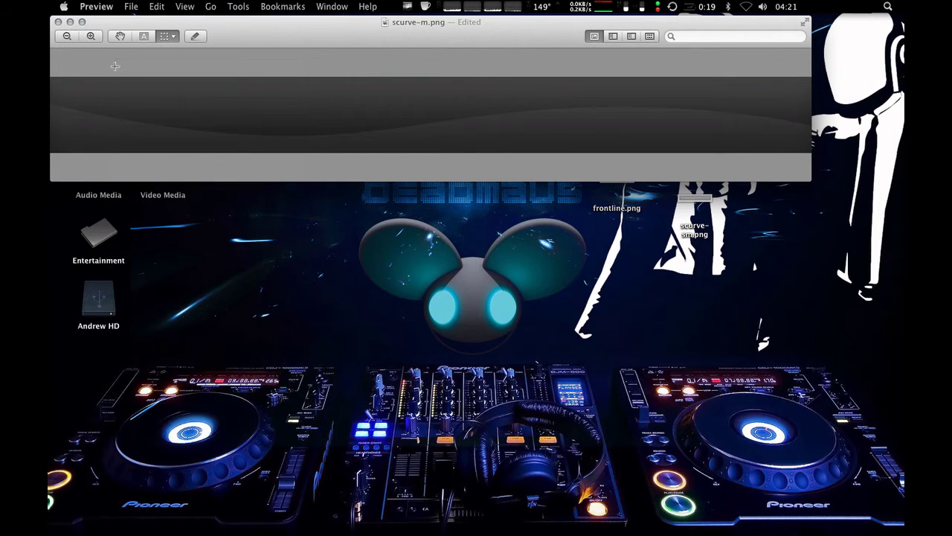
{"action": "left_click", "coordinate": [58, 22]}
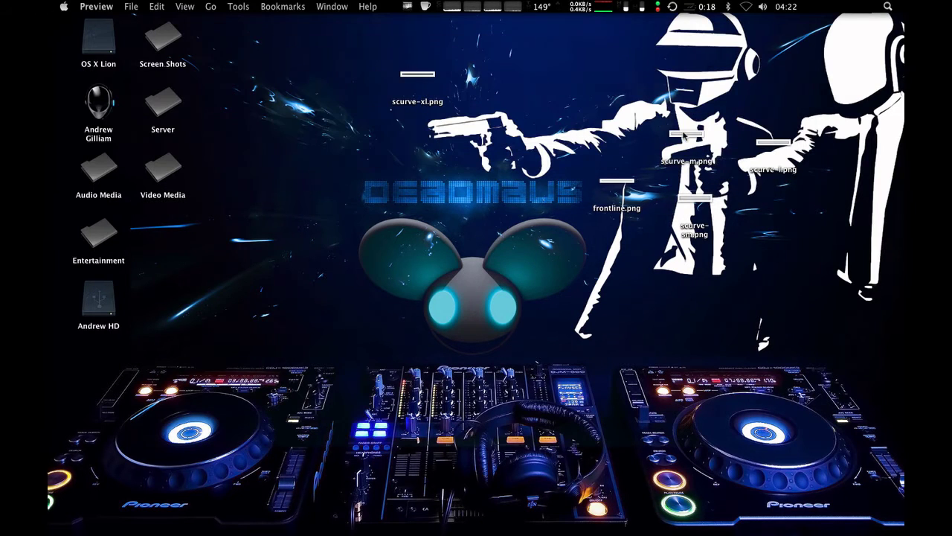
Move the scurve-m.png icon up, then open frontline.png in Adjust Color and unlock it.
{"action": "left_click_drag", "start_coordinate": [684, 135], "coordinate": [492, 57]}
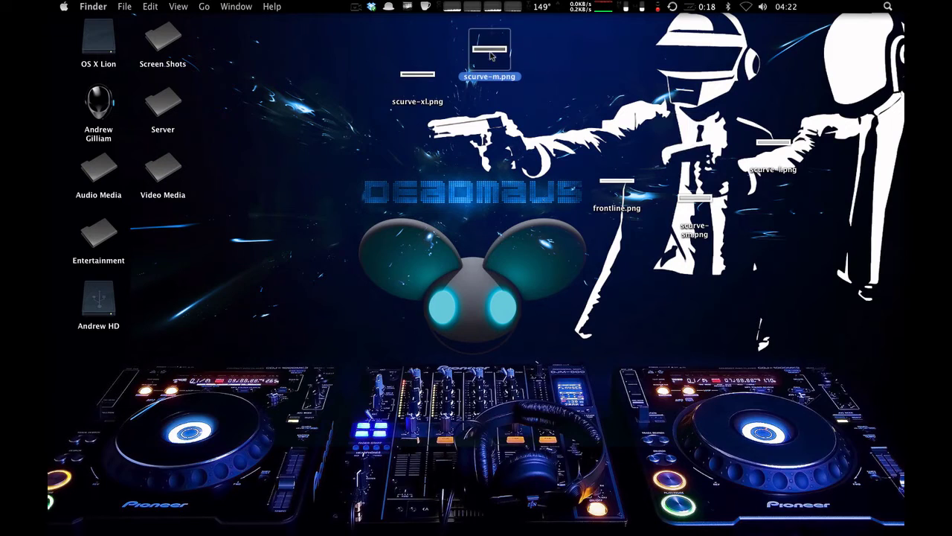
{"action": "double_click", "coordinate": [634, 184]}
{"action": "left_click", "coordinate": [237, 6]}
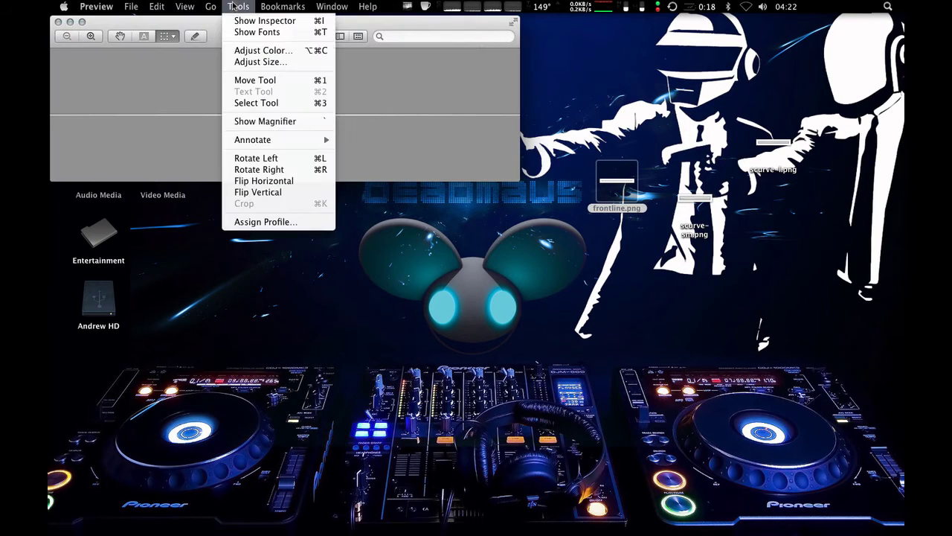
{"action": "left_click", "coordinate": [260, 51]}
{"action": "left_click_drag", "start_coordinate": [207, 139], "coordinate": [309, 142]}
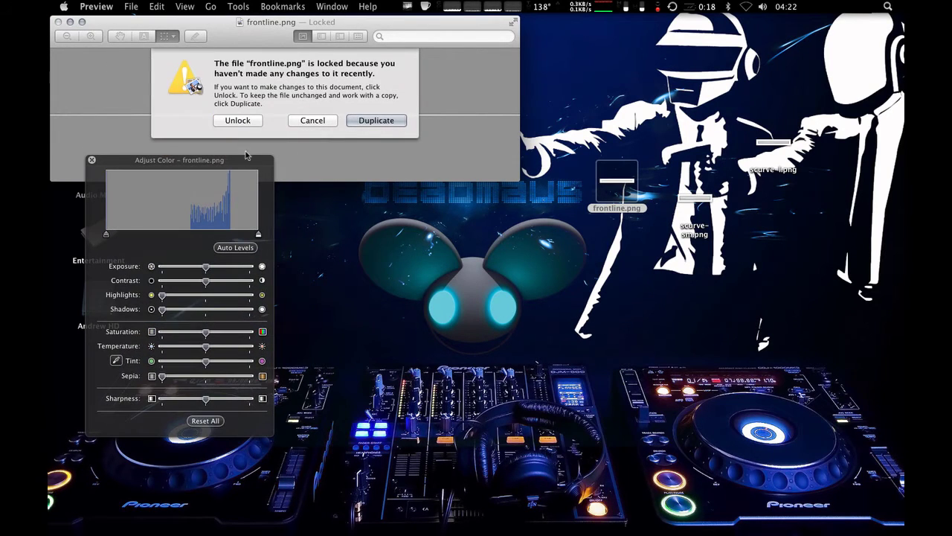
{"action": "left_click", "coordinate": [237, 119]}
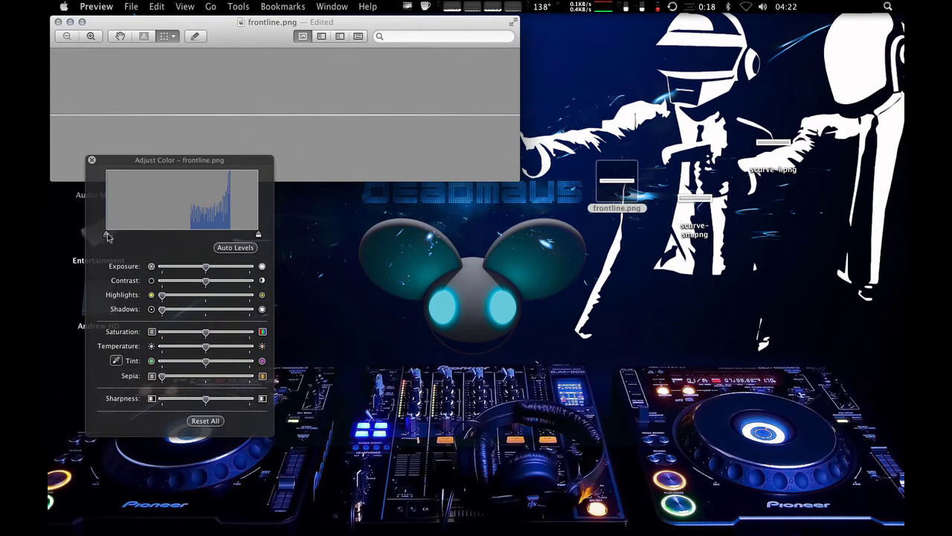
Adjust frontline.png's black, white and midtone levels to darken it, then close it.
{"action": "mouse_move", "coordinate": [108, 237]}
{"action": "left_mouse_down"}
{"action": "mouse_move", "coordinate": [274, 246]}
{"action": "mouse_move", "coordinate": [106, 236]}
{"action": "left_mouse_up"}
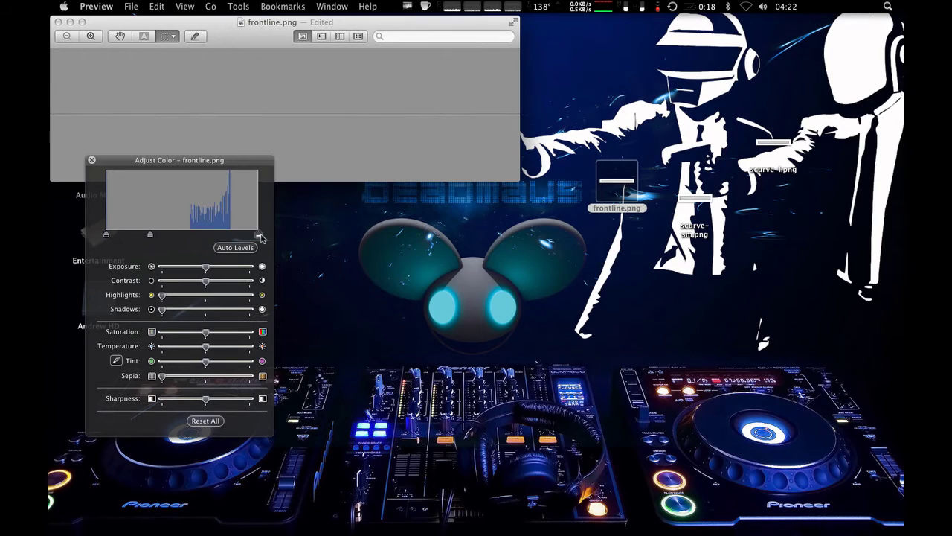
{"action": "mouse_move", "coordinate": [257, 235]}
{"action": "left_mouse_down"}
{"action": "mouse_move", "coordinate": [103, 230]}
{"action": "mouse_move", "coordinate": [245, 238]}
{"action": "left_mouse_up"}
{"action": "left_click", "coordinate": [235, 248]}
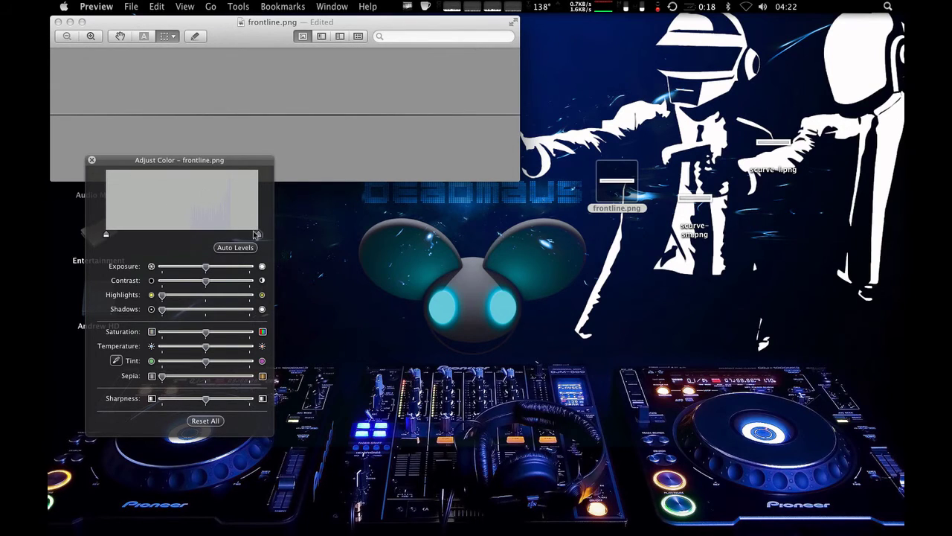
{"action": "left_click_drag", "start_coordinate": [260, 236], "coordinate": [135, 237]}
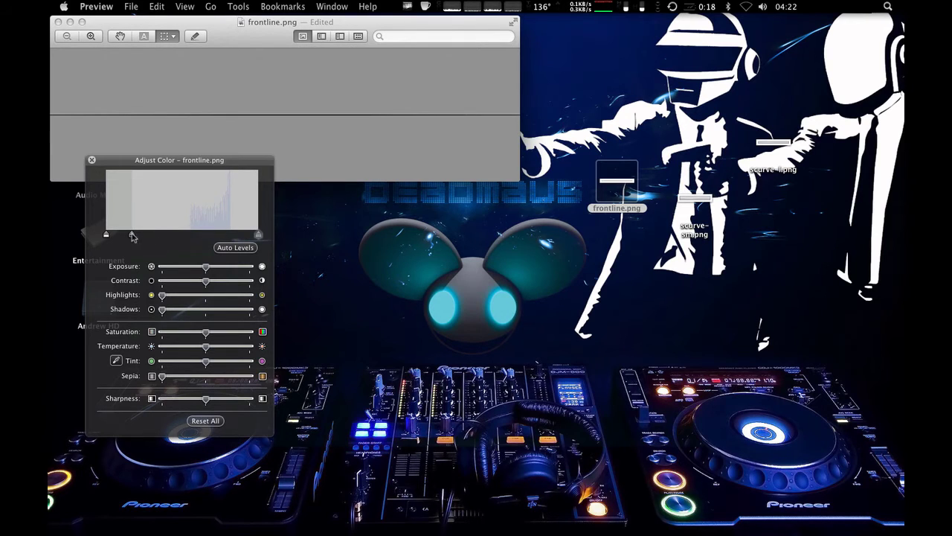
{"action": "left_click_drag", "start_coordinate": [133, 237], "coordinate": [275, 241]}
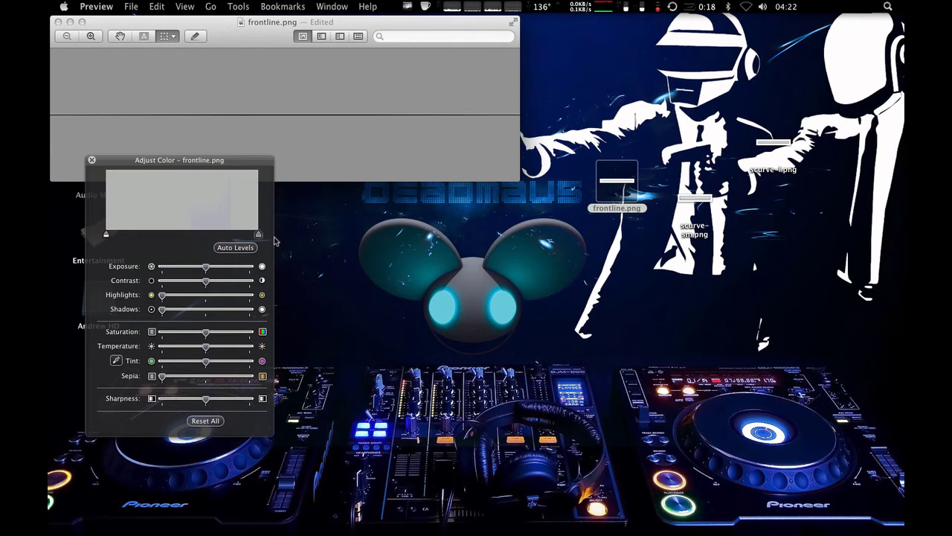
{"action": "left_click", "coordinate": [91, 160]}
{"action": "left_click", "coordinate": [58, 22]}
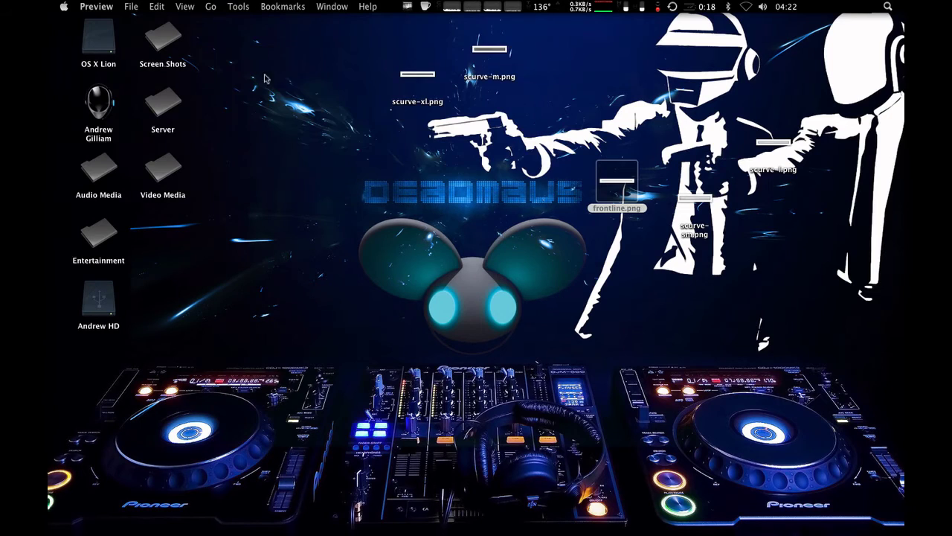
Move frontline.png beside scurve-m.png, then darken scurve-sm.png with unlocked levels and close it.
{"action": "left_click", "coordinate": [560, 152]}
{"action": "left_click_drag", "start_coordinate": [609, 179], "coordinate": [416, 45]}
{"action": "double_click", "coordinate": [695, 207]}
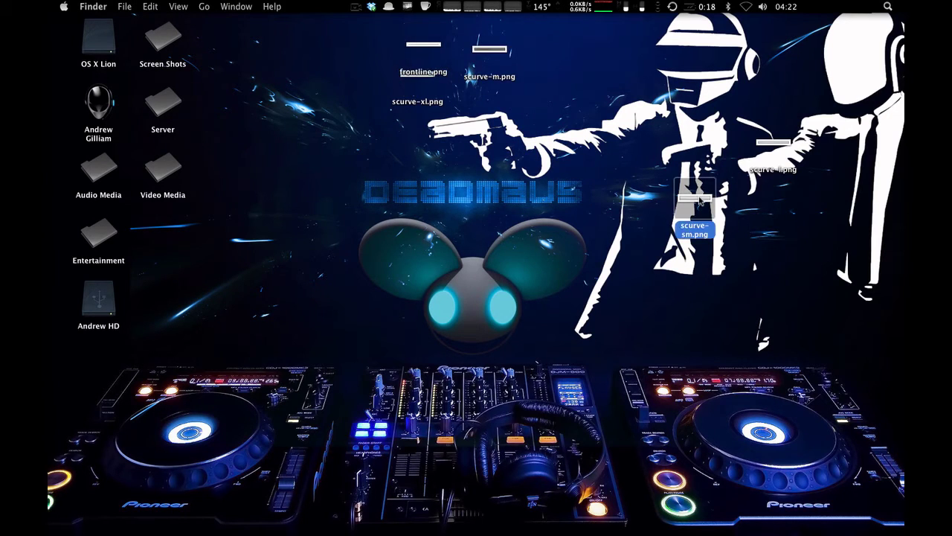
{"action": "left_click", "coordinate": [235, 6]}
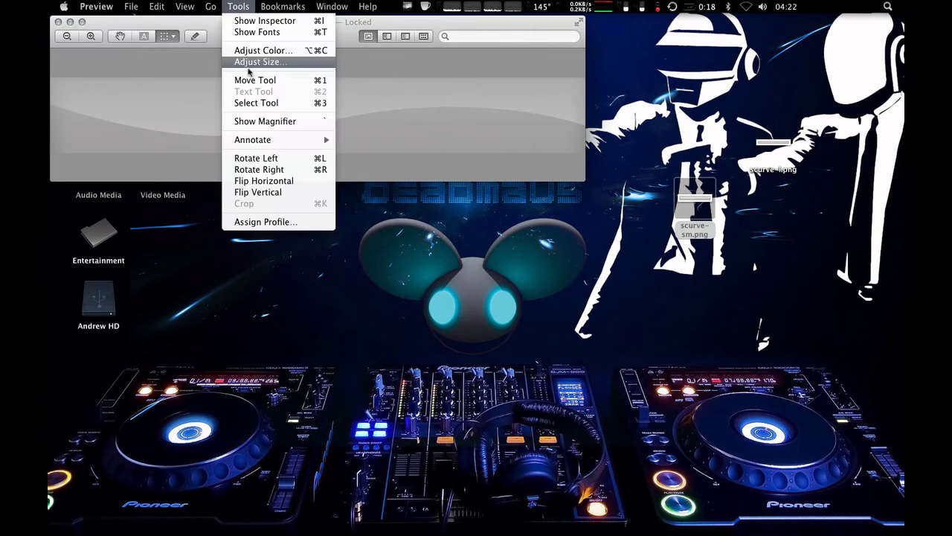
{"action": "left_click", "coordinate": [254, 51]}
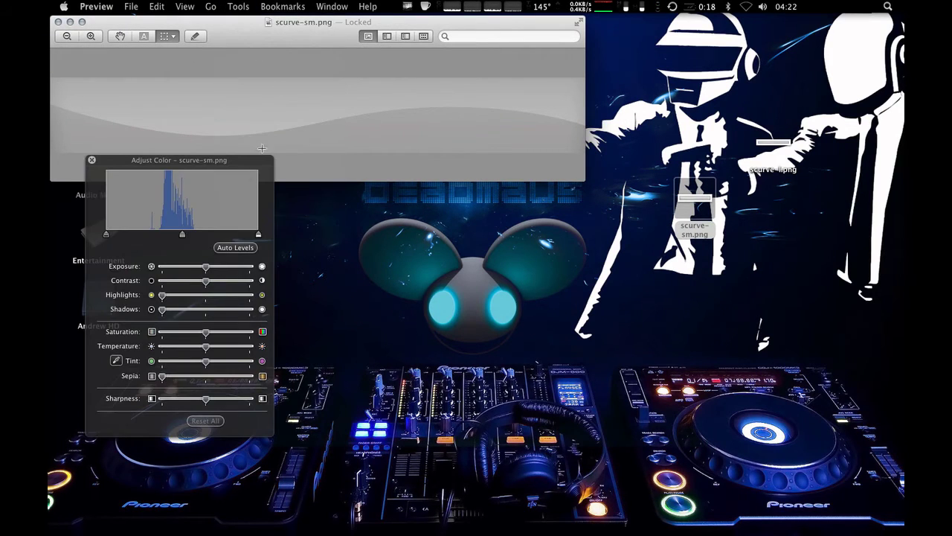
{"action": "left_click_drag", "start_coordinate": [185, 236], "coordinate": [275, 238]}
{"action": "left_click", "coordinate": [270, 119]}
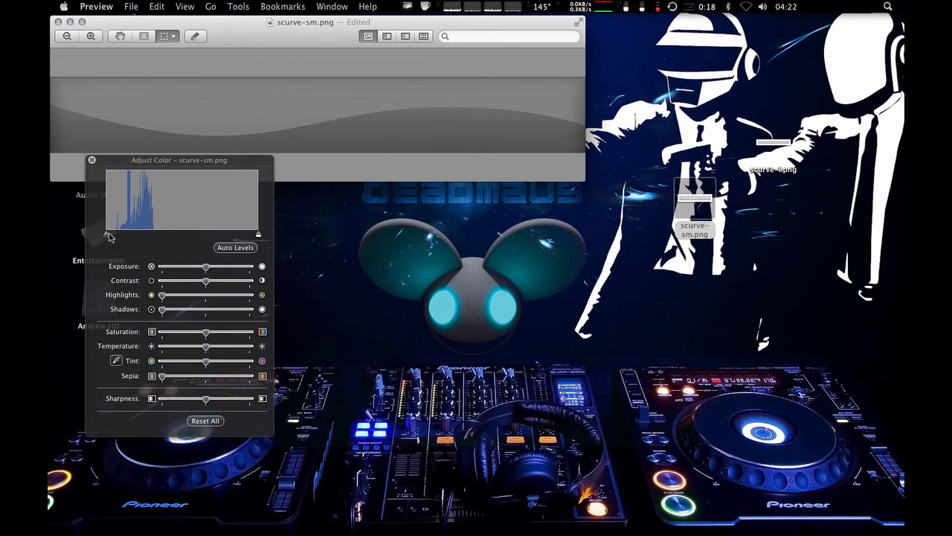
{"action": "left_click_drag", "start_coordinate": [108, 235], "coordinate": [268, 249]}
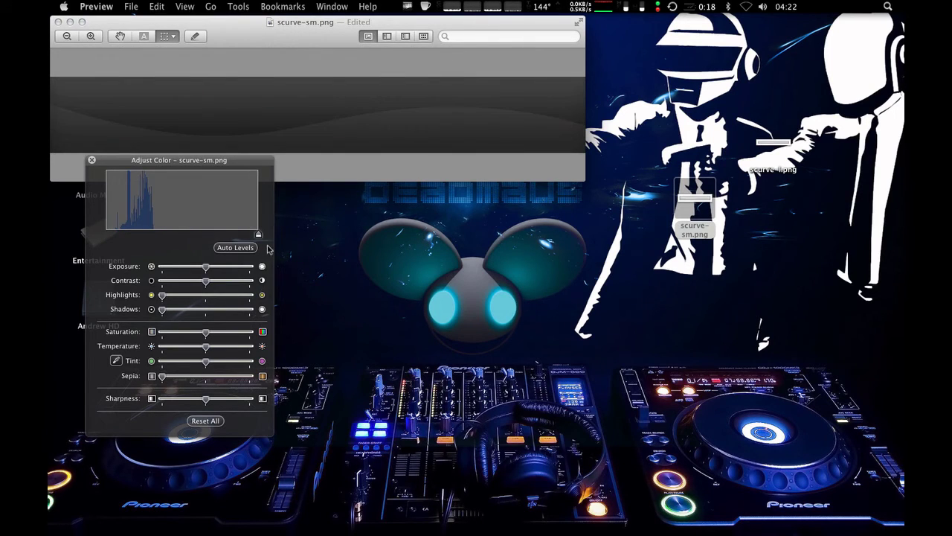
{"action": "left_click", "coordinate": [92, 161]}
{"action": "left_click", "coordinate": [59, 25]}
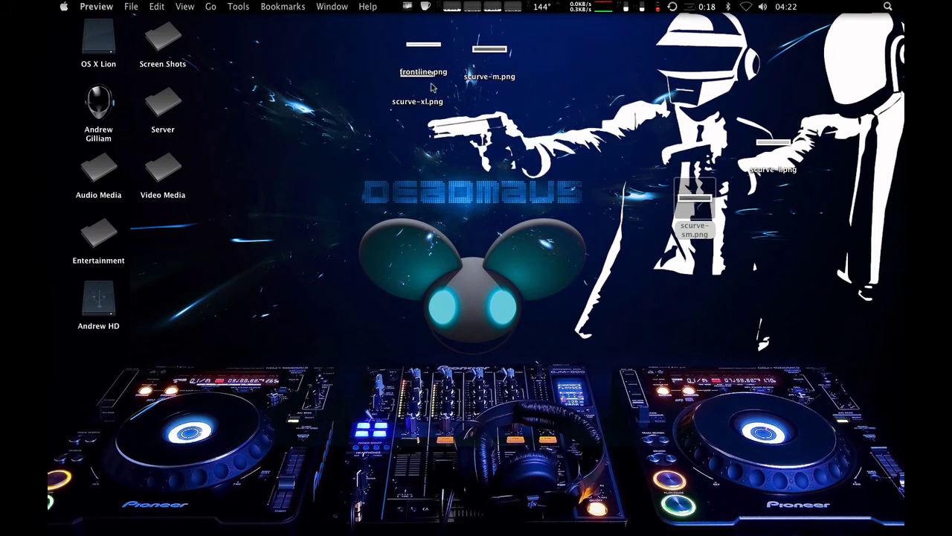
Rearrange the icons, then darken scurve-l.png with unlocked levels, close it and move its icon.
{"action": "left_click_drag", "start_coordinate": [694, 199], "coordinate": [360, 50]}
{"action": "left_click_drag", "start_coordinate": [430, 46], "coordinate": [566, 55]}
{"action": "double_click", "coordinate": [774, 145]}
{"action": "left_click", "coordinate": [238, 7]}
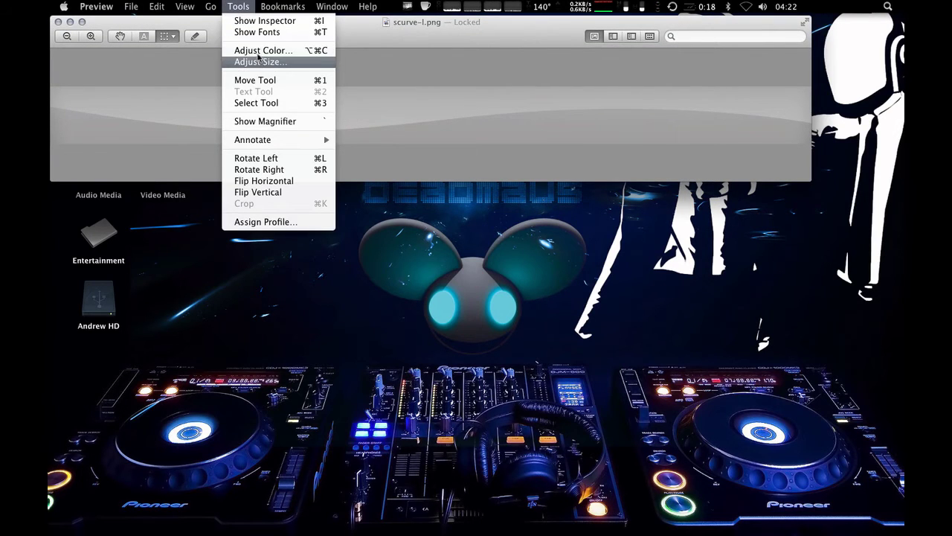
{"action": "left_click", "coordinate": [257, 52]}
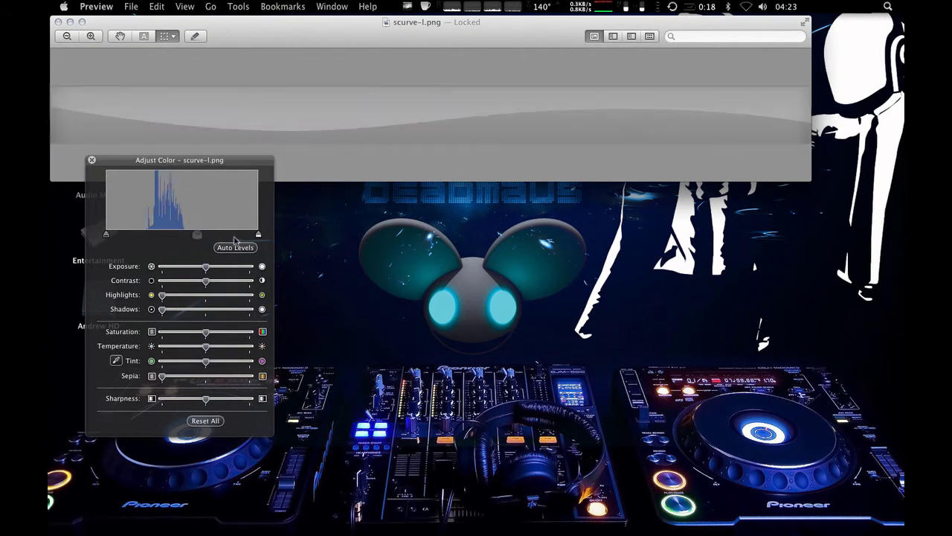
{"action": "left_click_drag", "start_coordinate": [185, 240], "coordinate": [282, 240]}
{"action": "left_click", "coordinate": [366, 119]}
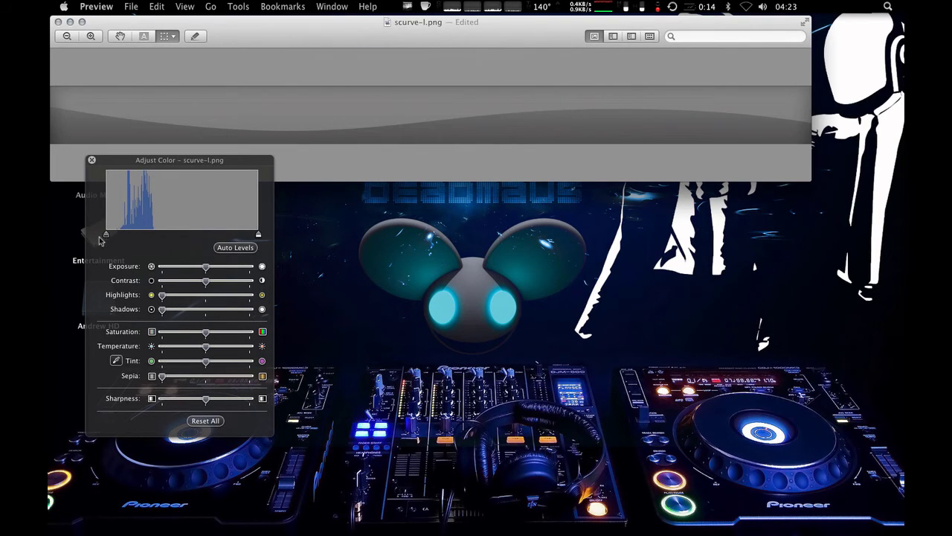
{"action": "left_click_drag", "start_coordinate": [106, 234], "coordinate": [281, 238]}
{"action": "left_click", "coordinate": [92, 160]}
{"action": "left_click", "coordinate": [59, 22]}
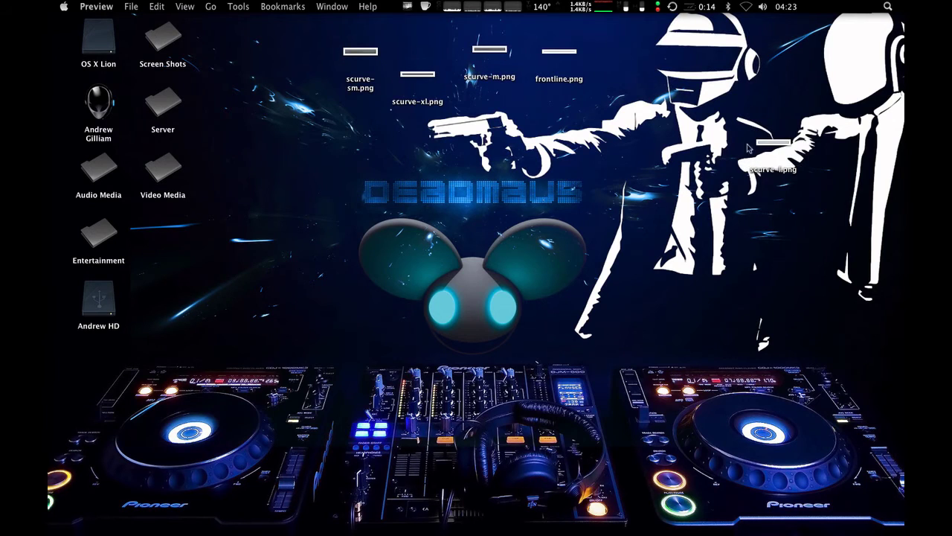
{"action": "left_click_drag", "start_coordinate": [753, 148], "coordinate": [480, 120]}
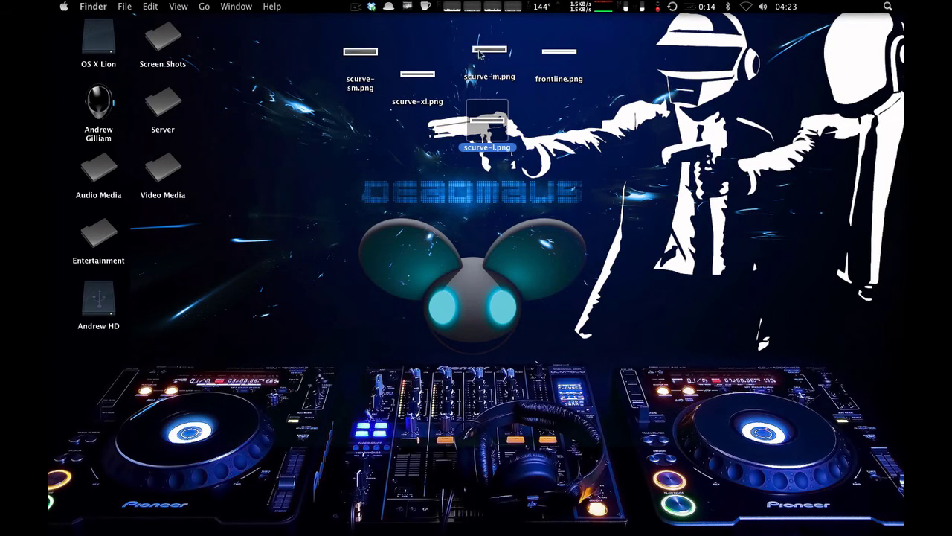
{"action": "left_click", "coordinate": [415, 164]}
In the Dock's Resources folder, move the four scurve files to the Trash, confirming the password.
{"action": "mouse_move", "coordinate": [477, 520]}
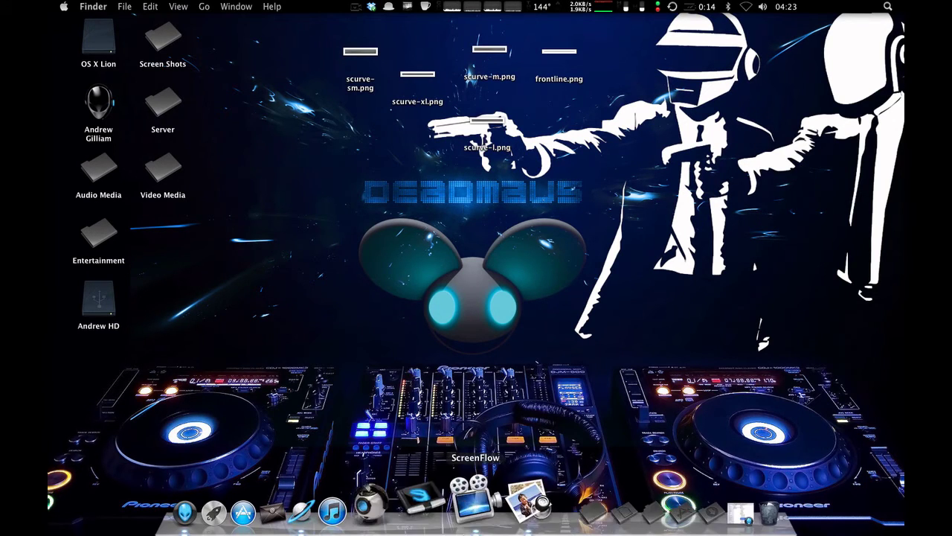
{"action": "left_click", "coordinate": [683, 514]}
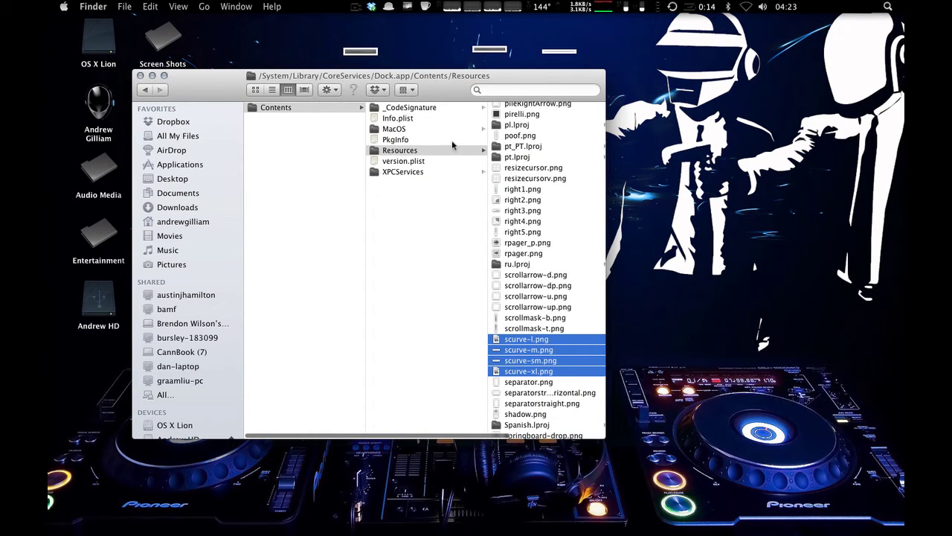
{"action": "left_click_drag", "start_coordinate": [426, 91], "coordinate": [393, 94]}
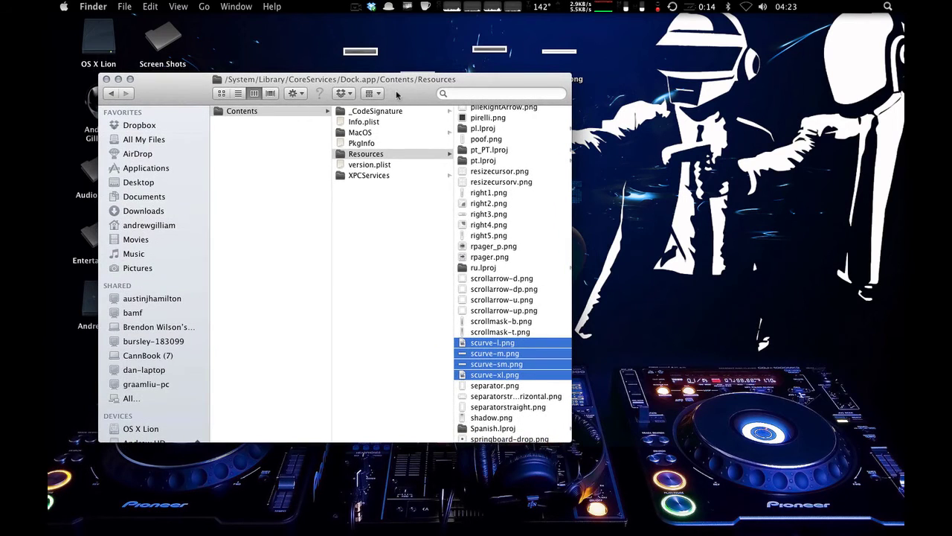
{"action": "right_click", "coordinate": [494, 356]}
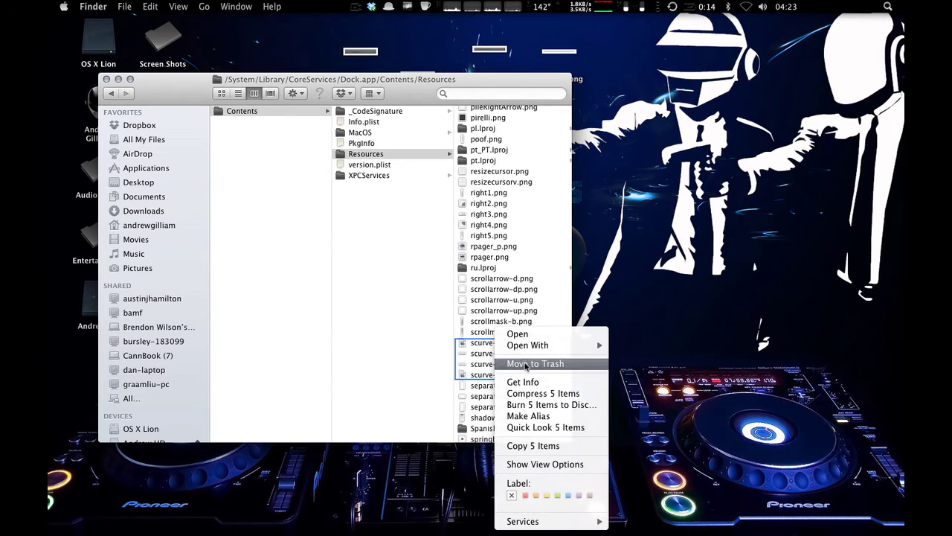
{"action": "left_click", "coordinate": [526, 365]}
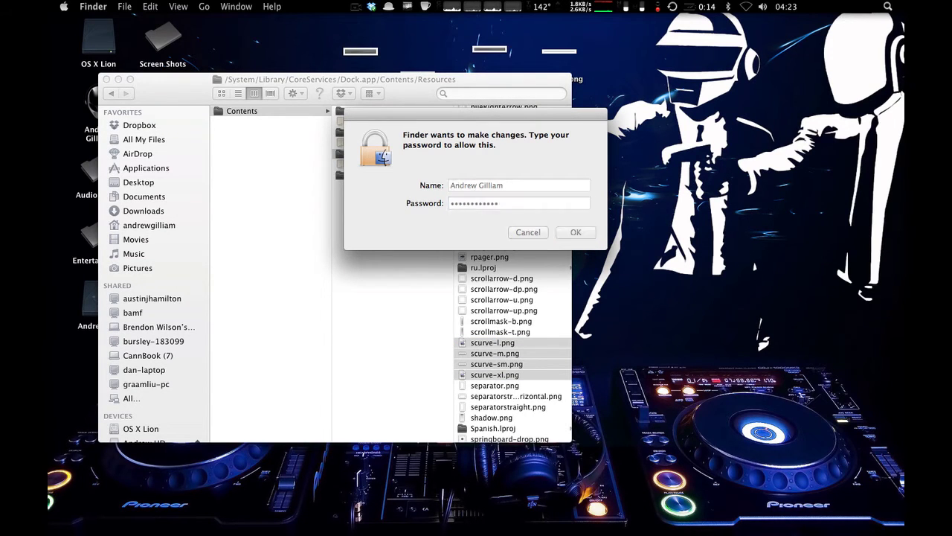
{"action": "key", "text": "Return"}
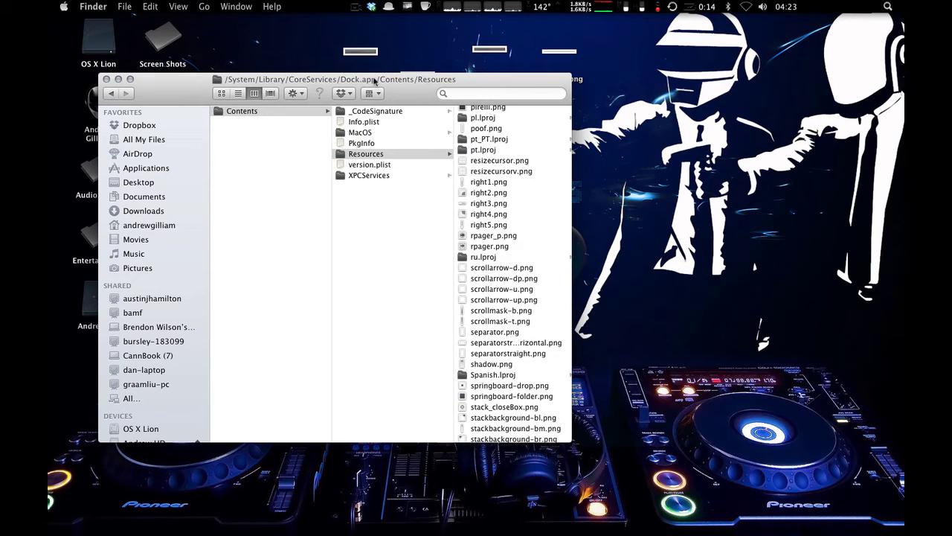
Drag the five edited desktop PNGs into Resources, authenticate with the password, and close the window.
{"action": "left_click_drag", "start_coordinate": [396, 88], "coordinate": [399, 175]}
{"action": "left_click_drag", "start_coordinate": [296, 40], "coordinate": [569, 128]}
{"action": "left_click_drag", "start_coordinate": [563, 59], "coordinate": [541, 326]}
{"action": "left_click", "coordinate": [494, 194]}
{"action": "type", "text": "•••••••••••"}
{"action": "key", "text": "Return"}
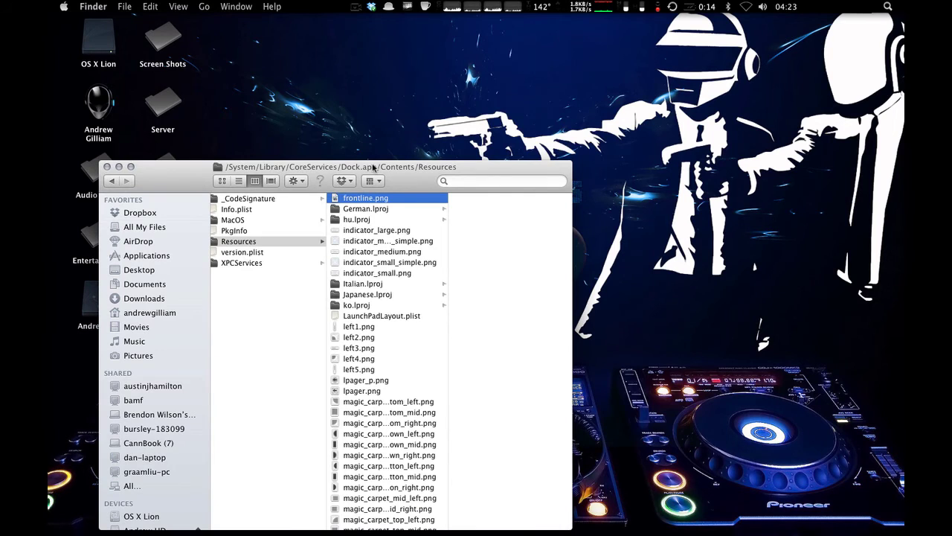
{"action": "left_click_drag", "start_coordinate": [374, 166], "coordinate": [525, 45]}
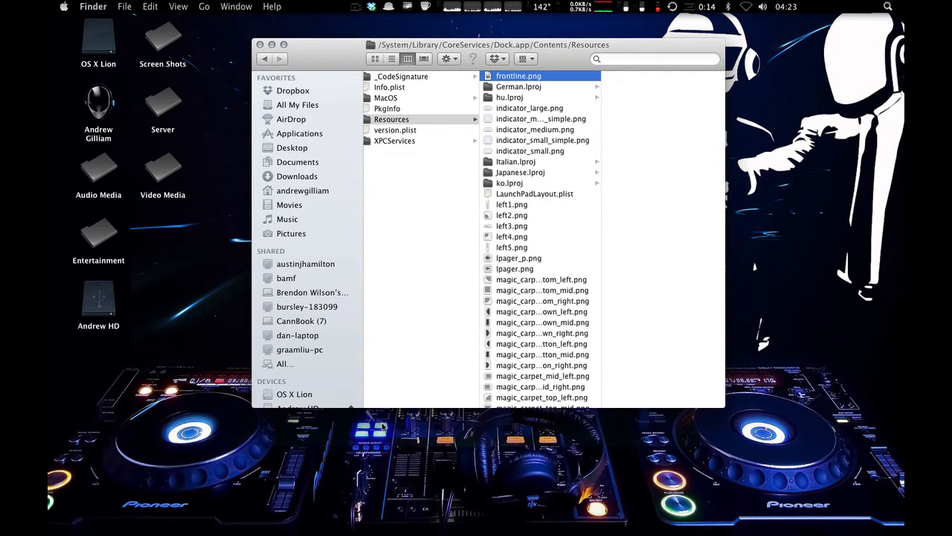
{"action": "left_click", "coordinate": [260, 45]}
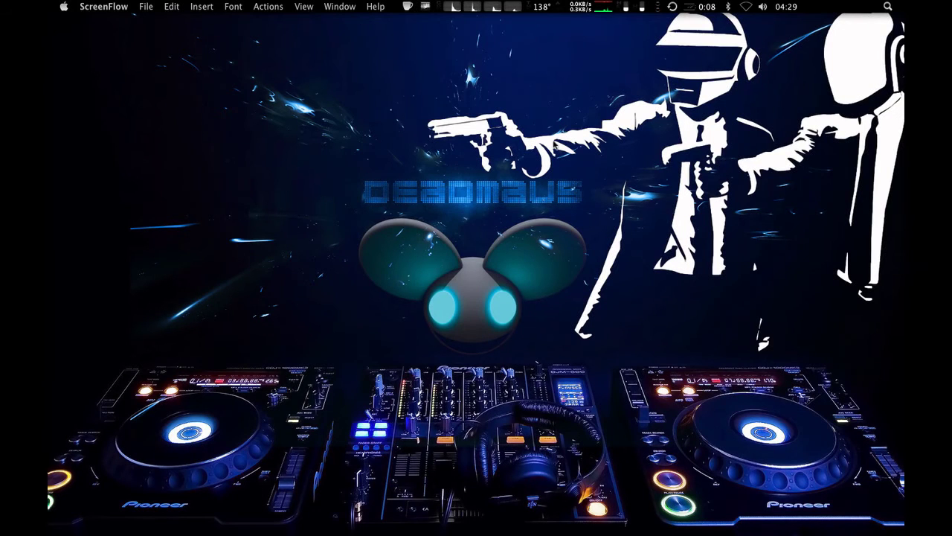
{"action": "mouse_move", "coordinate": [320, 530]}
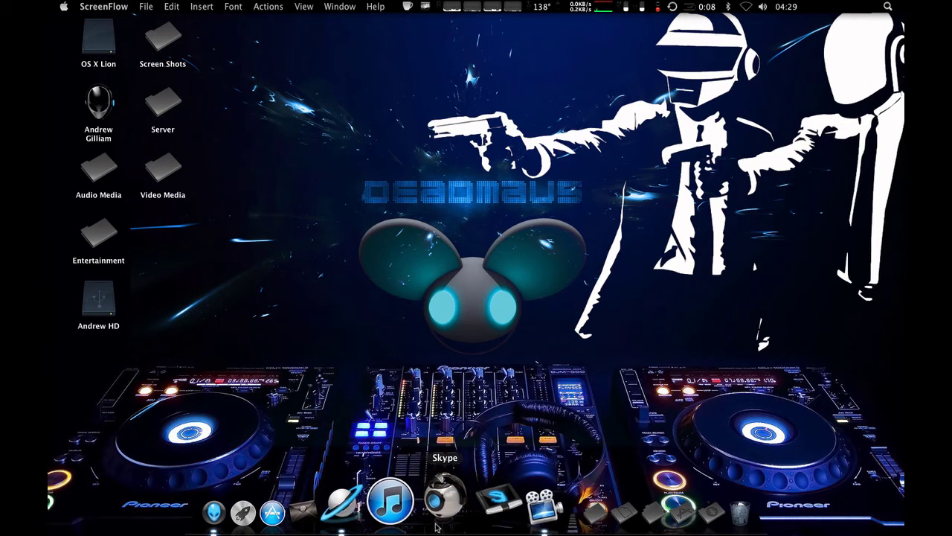
{"action": "mouse_move", "coordinate": [459, 534]}
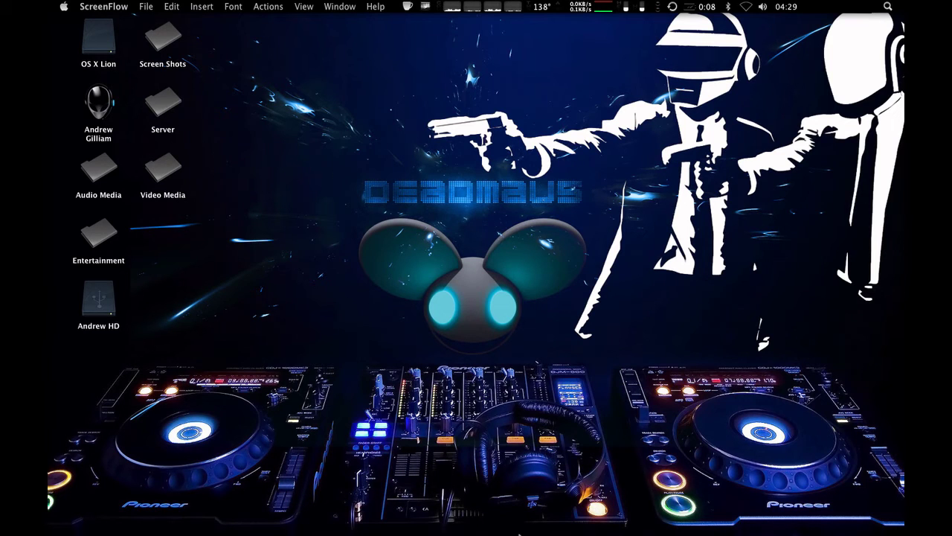
Browse to OS X Lion > System > Library > CoreServices in Finder.
{"action": "left_click", "coordinate": [111, 38]}
{"action": "double_click", "coordinate": [110, 39]}
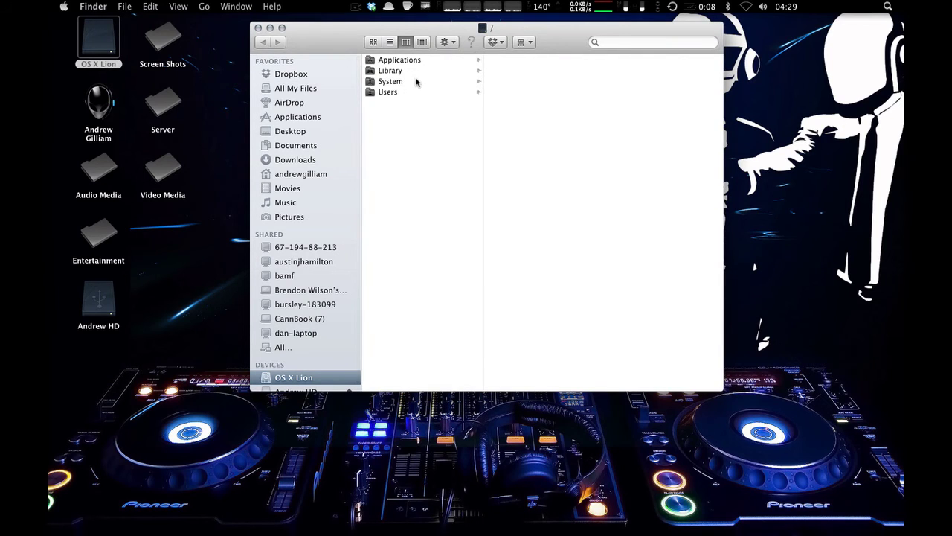
{"action": "left_click", "coordinate": [415, 83]}
{"action": "left_click", "coordinate": [511, 61]}
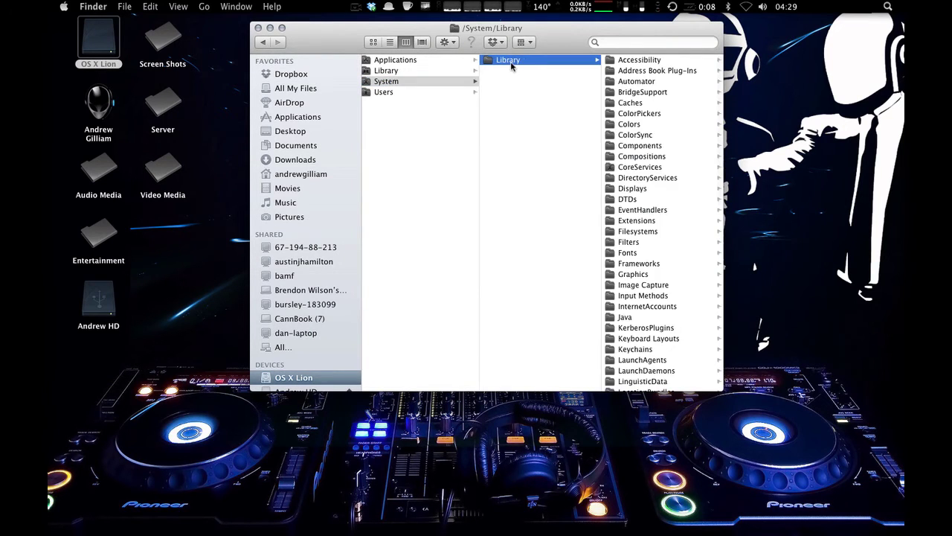
{"action": "scroll", "coordinate": [653, 223], "scroll_direction": "down", "scroll_amount": 2}
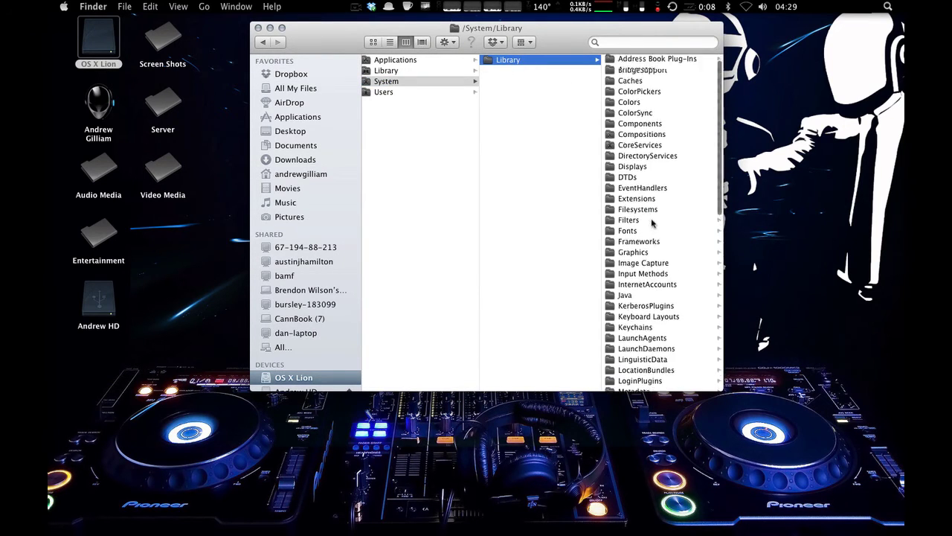
{"action": "scroll", "coordinate": [651, 212], "scroll_direction": "up", "scroll_amount": 2}
{"action": "left_click", "coordinate": [640, 168]}
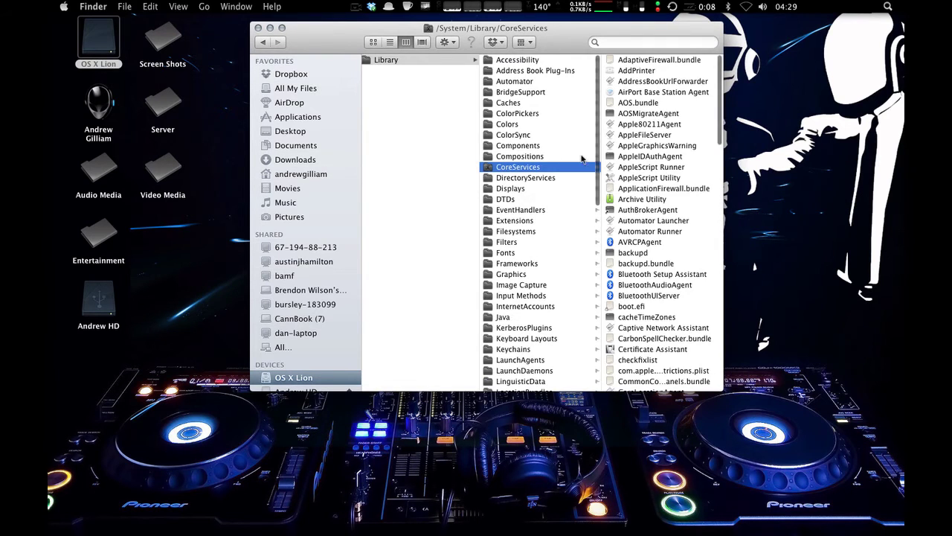
{"action": "scroll", "coordinate": [658, 211], "scroll_direction": "down", "scroll_amount": 9}
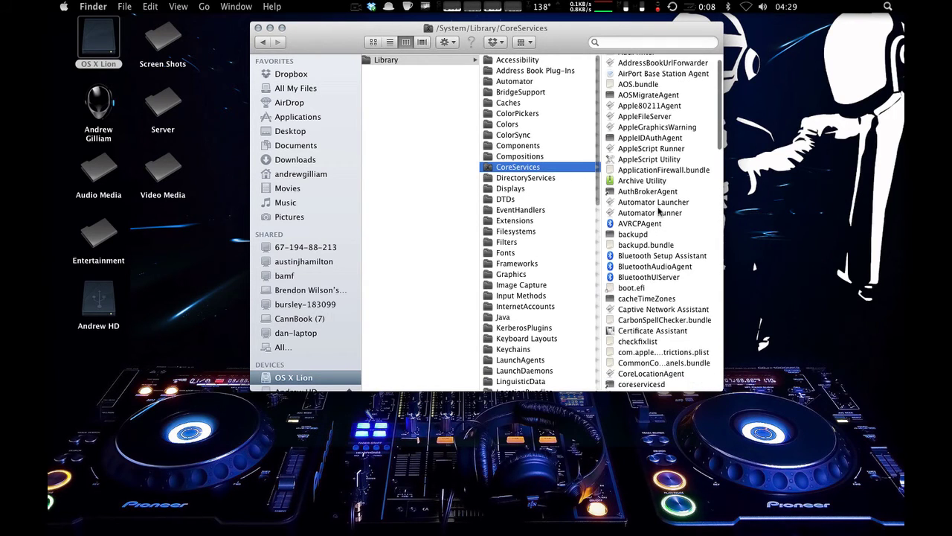
Show the Dock app's package contents and open Contents > Resources.
{"action": "left_click", "coordinate": [636, 303]}
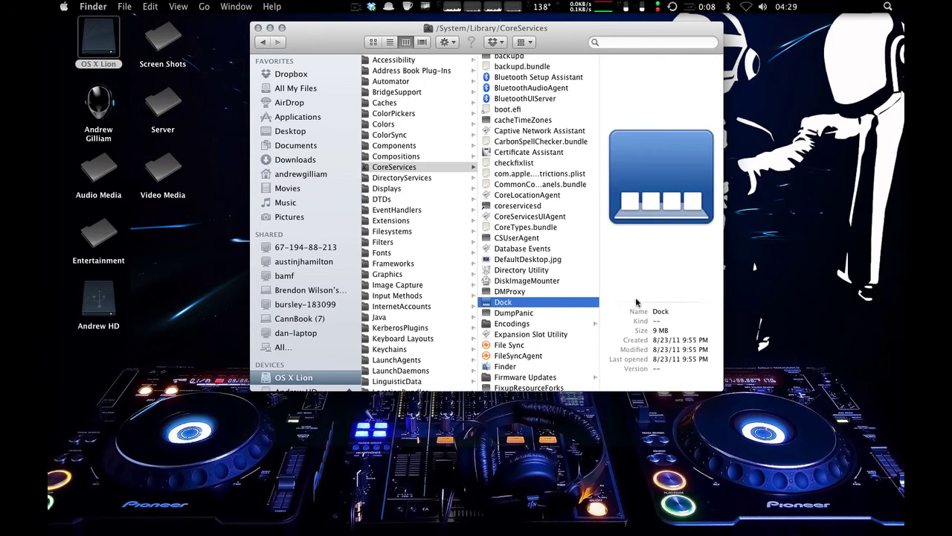
{"action": "right_click", "coordinate": [539, 303]}
{"action": "left_click", "coordinate": [573, 313]}
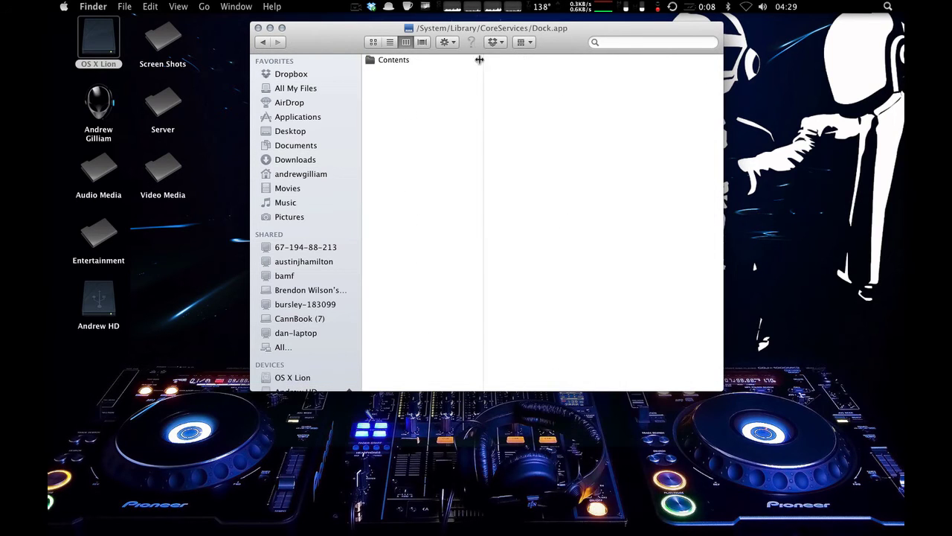
{"action": "left_click", "coordinate": [381, 60]}
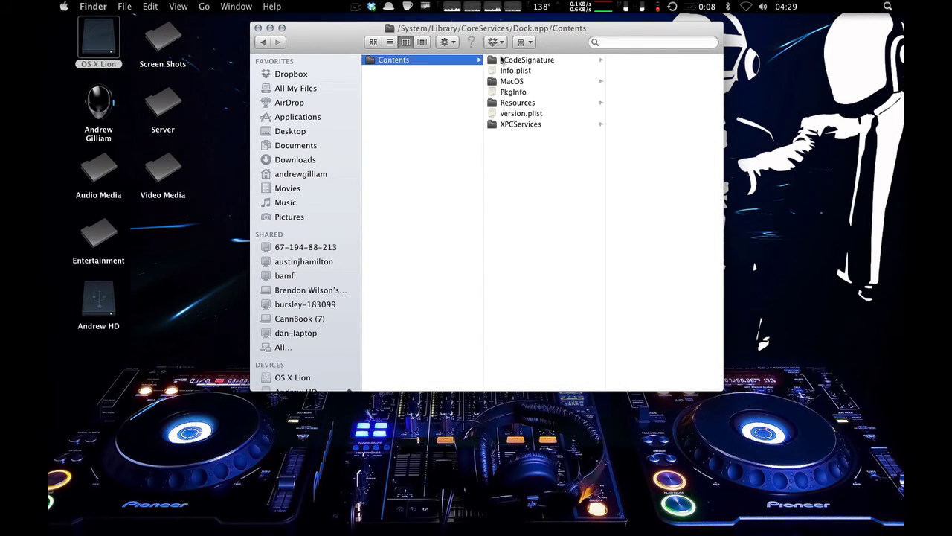
{"action": "left_click", "coordinate": [519, 104]}
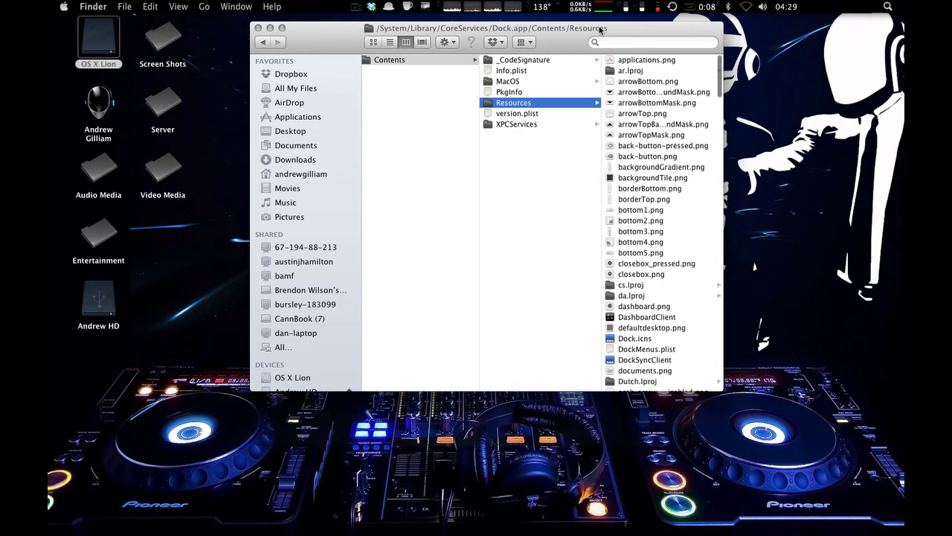
{"action": "left_click_drag", "start_coordinate": [600, 30], "coordinate": [421, 20]}
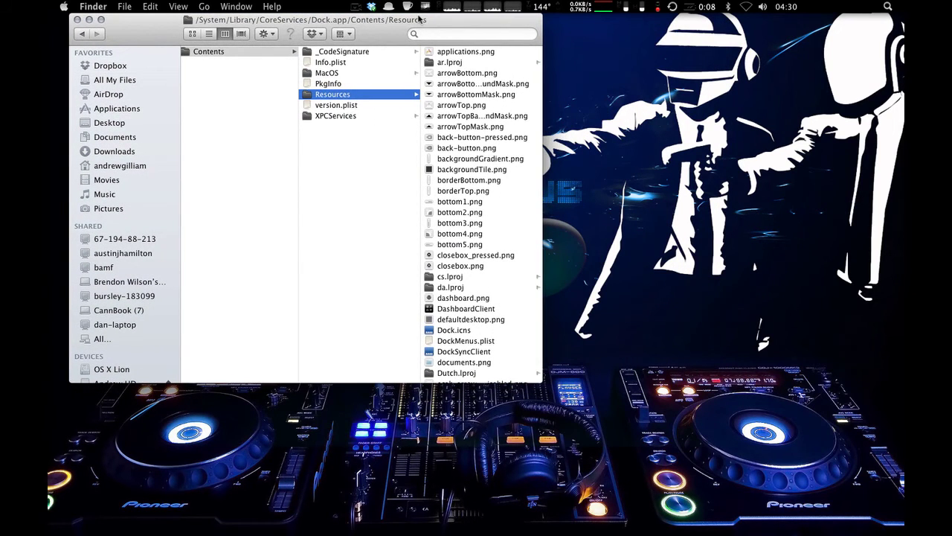
Move the four scurve images to the Trash, authorize it, and minimize the Finder window.
{"action": "scroll", "coordinate": [458, 223], "scroll_direction": "down", "scroll_amount": 20}
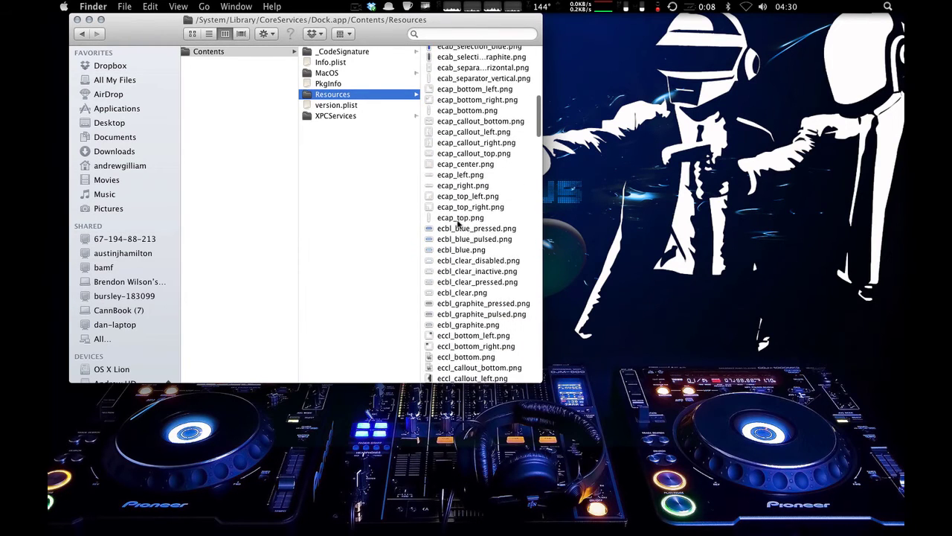
{"action": "scroll", "coordinate": [464, 341], "scroll_direction": "down", "scroll_amount": 20}
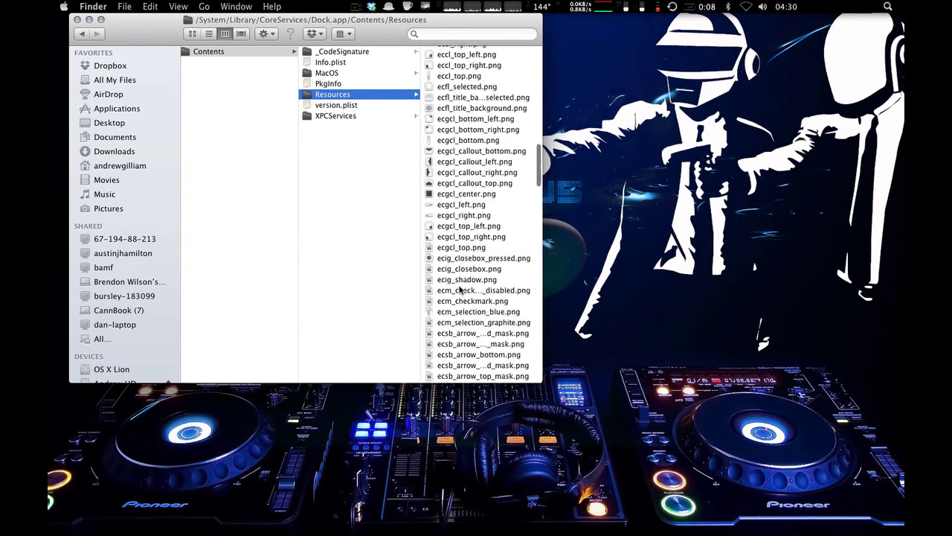
{"action": "scroll", "coordinate": [460, 290], "scroll_direction": "down", "scroll_amount": 10}
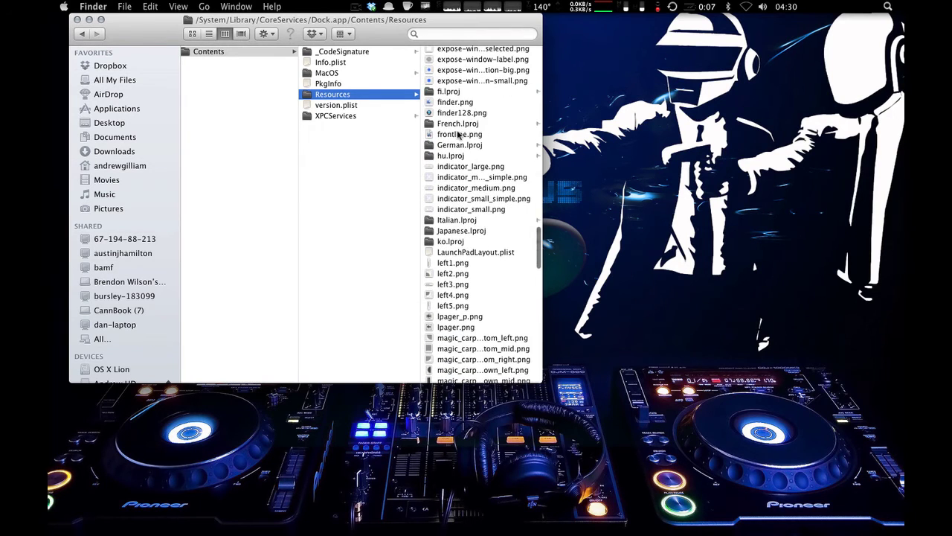
{"action": "left_click", "coordinate": [459, 135]}
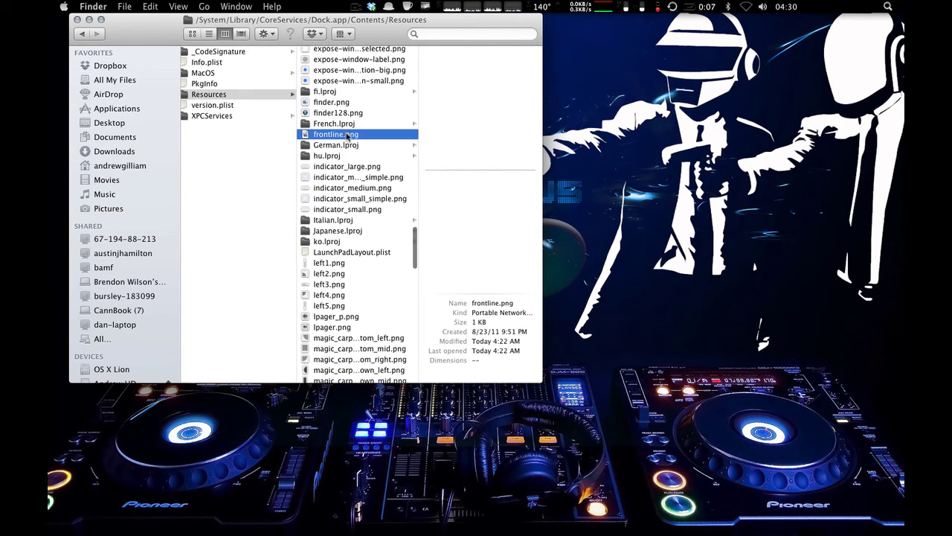
{"action": "scroll", "coordinate": [347, 142], "scroll_direction": "down", "scroll_amount": 20}
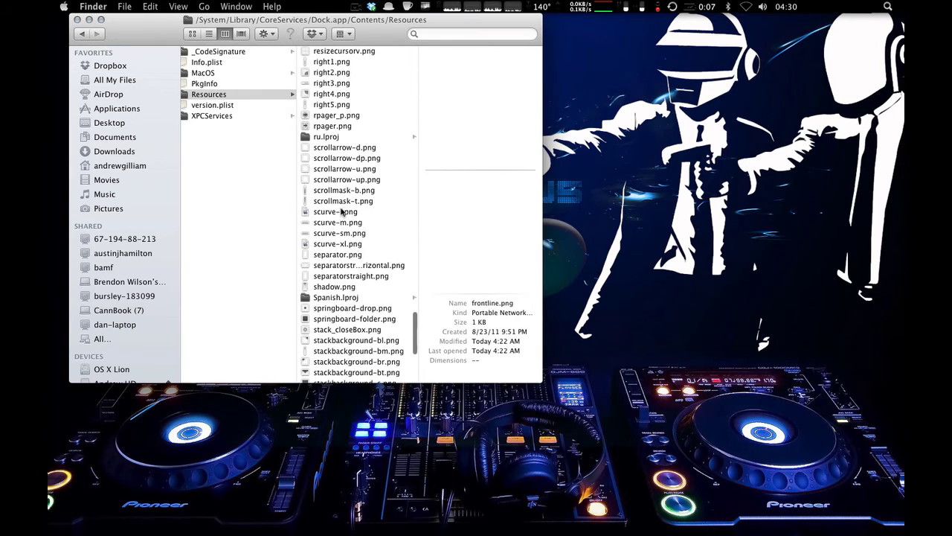
{"action": "left_click_drag", "start_coordinate": [341, 213], "coordinate": [355, 243]}
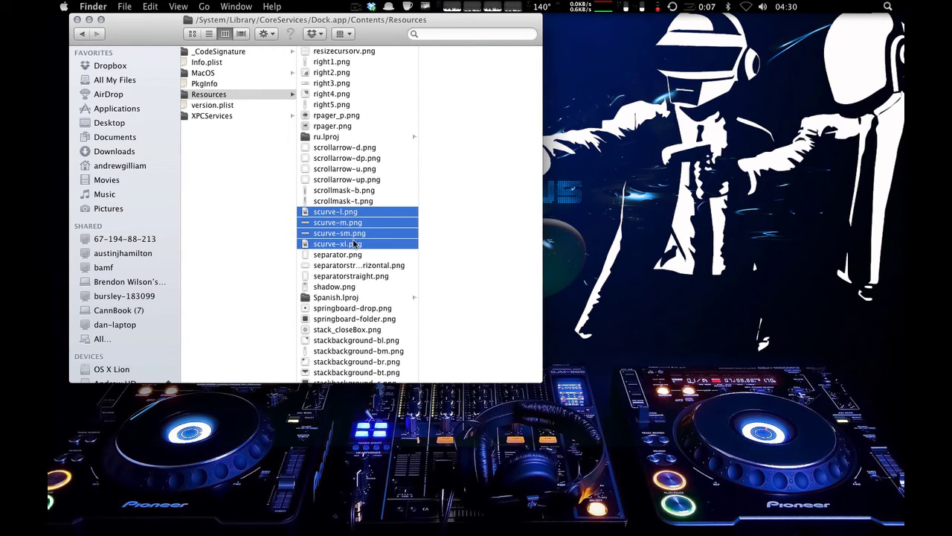
{"action": "right_click", "coordinate": [358, 224]}
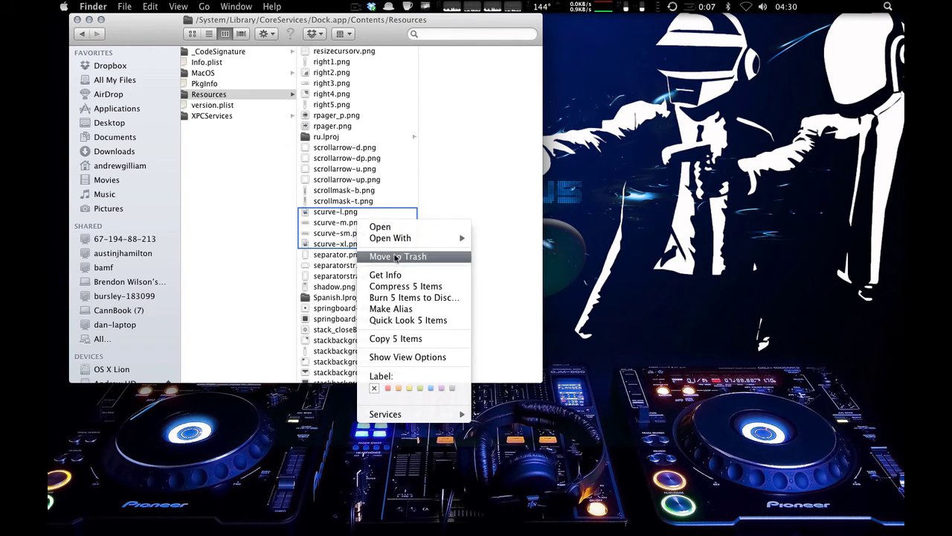
{"action": "left_click", "coordinate": [395, 256]}
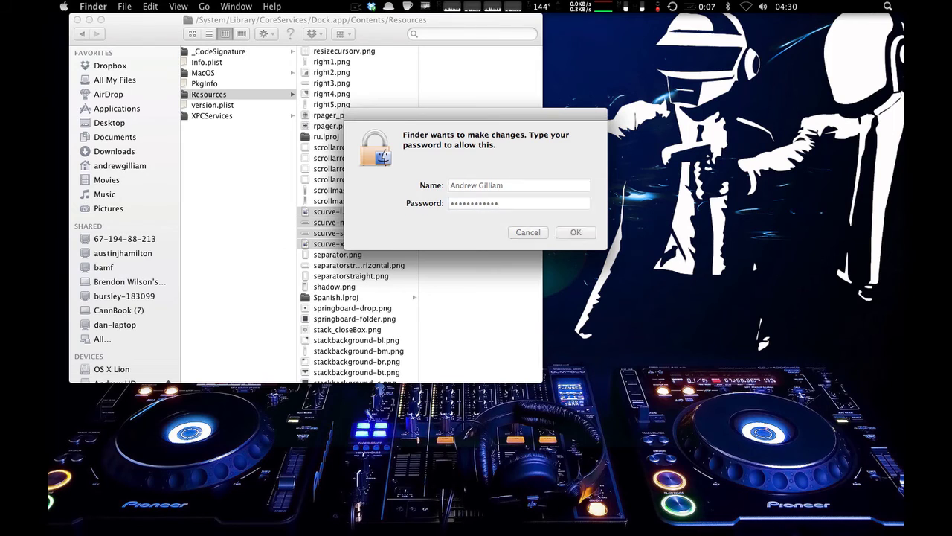
{"action": "key", "text": "Return"}
{"action": "left_click", "coordinate": [89, 19]}
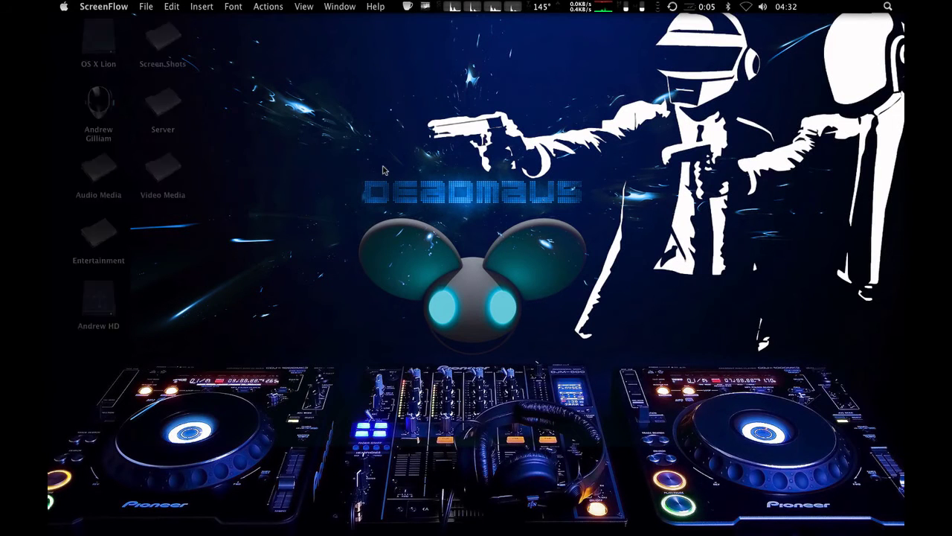
{"action": "mouse_move", "coordinate": [308, 531]}
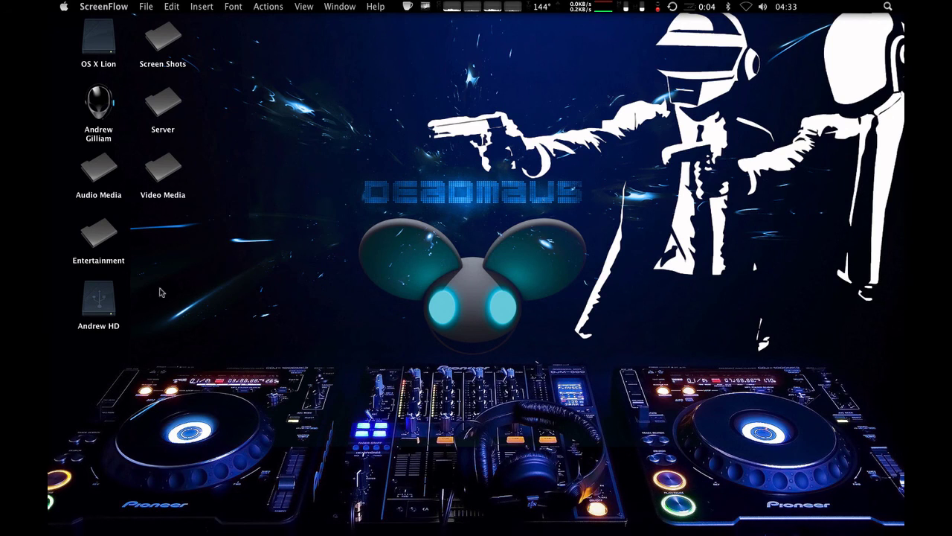
{"action": "left_click", "coordinate": [107, 299]}
{"action": "left_click", "coordinate": [224, 267]}
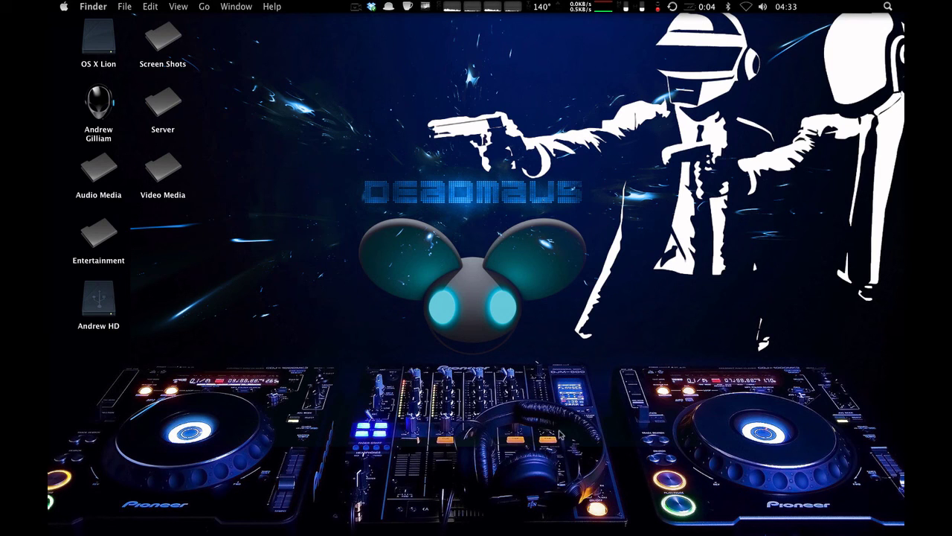
{"action": "left_click", "coordinate": [690, 517]}
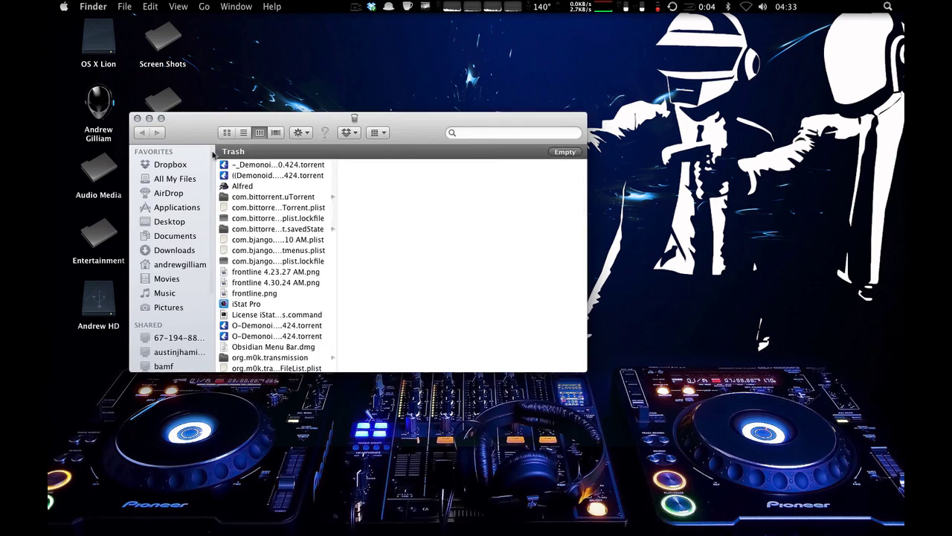
{"action": "left_click", "coordinate": [137, 118]}
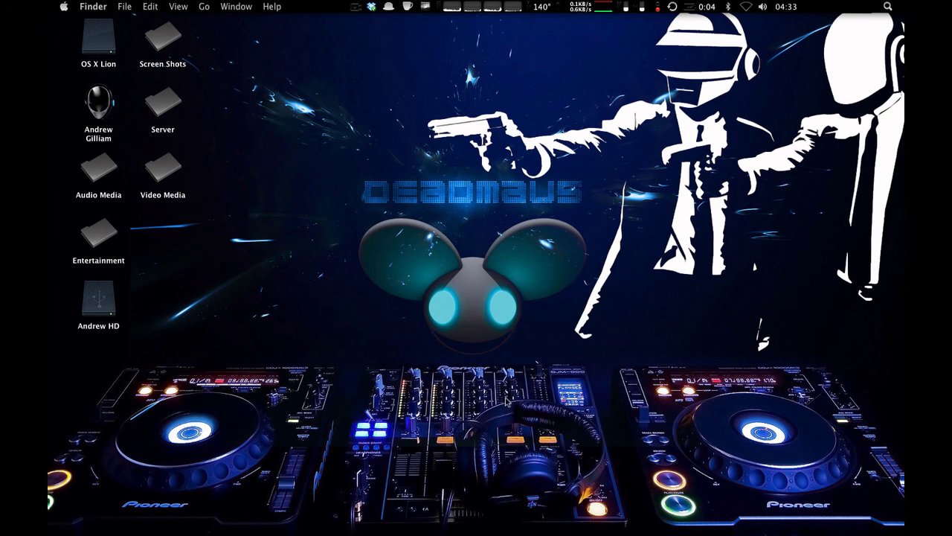